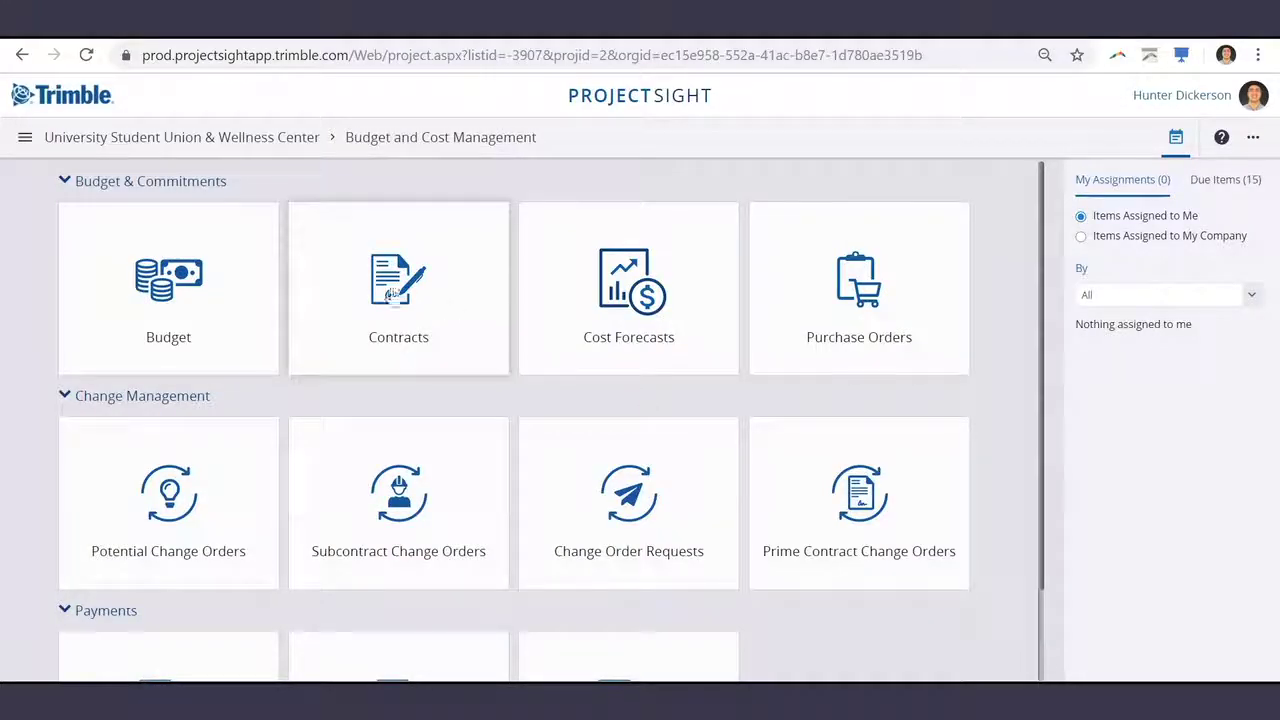
Open the budget, inspect row 03.033000.SC.DC Site Concrete - Subcontract, then save and close it
left_click(205, 283)
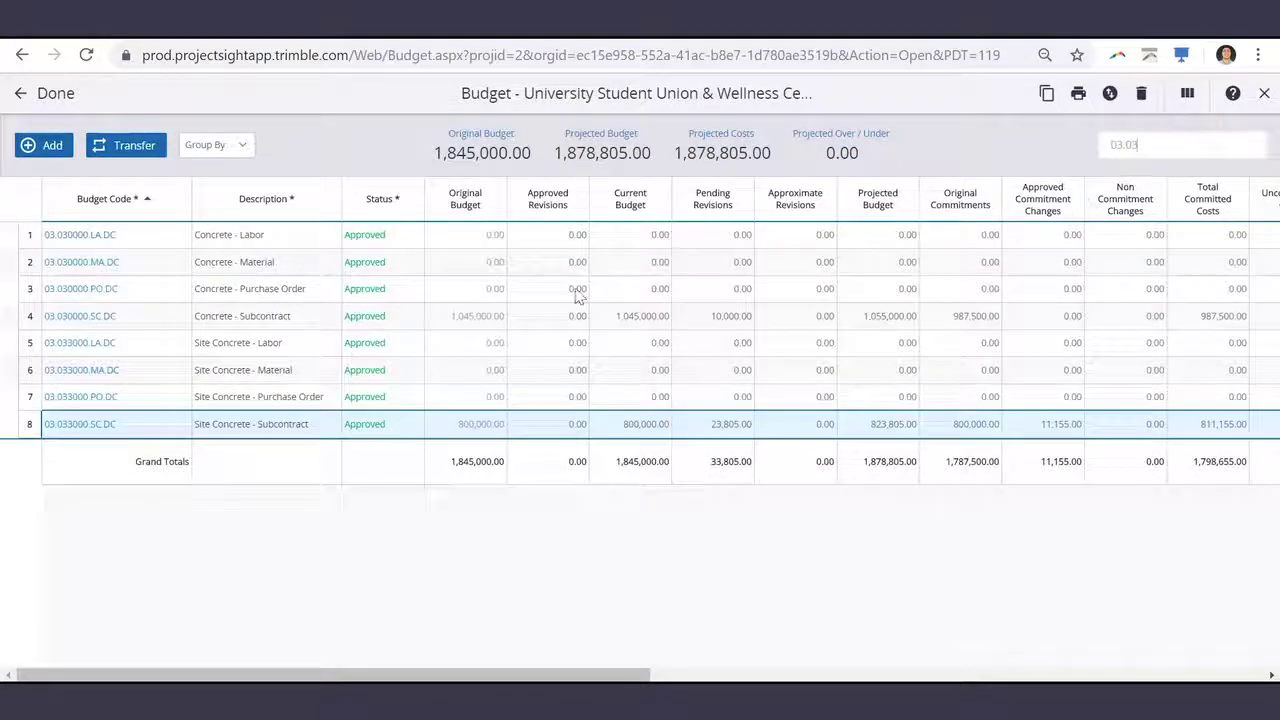
left_click(122, 425)
left_click(281, 428)
left_click(50, 103)
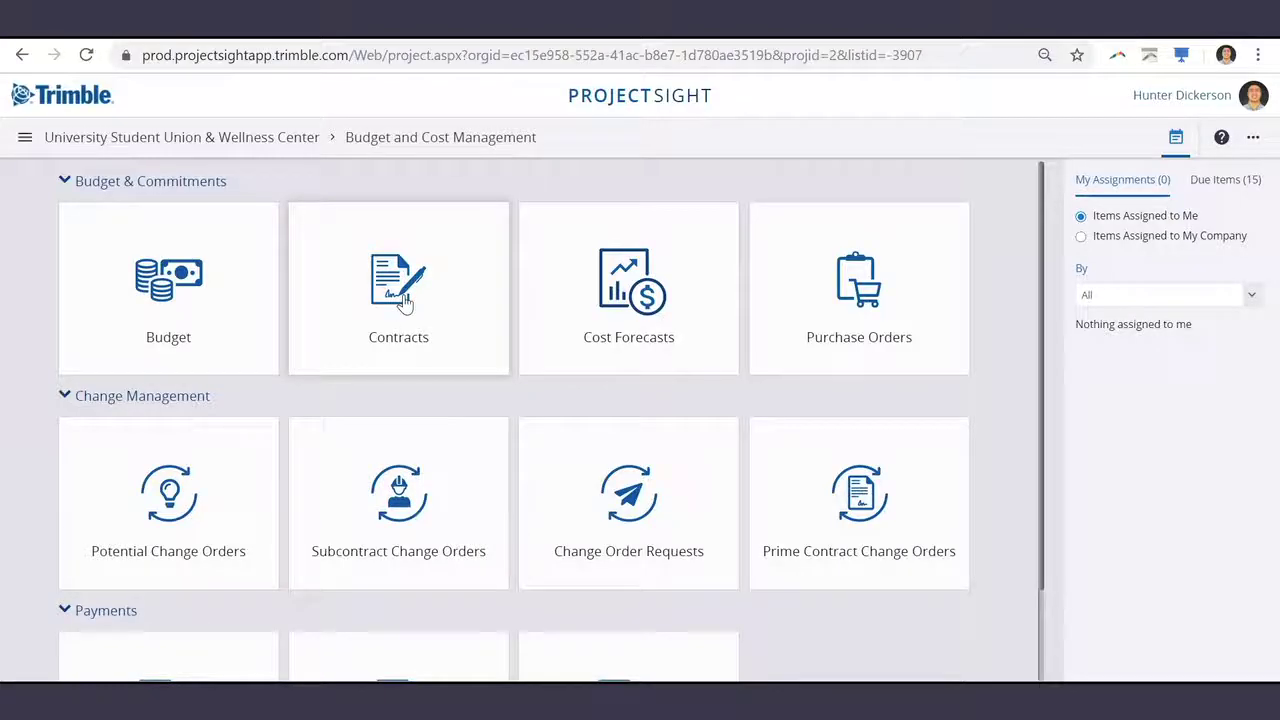
Open the Contracts log and scroll down to the Structural & Site Concrete subcontract
left_click(405, 303)
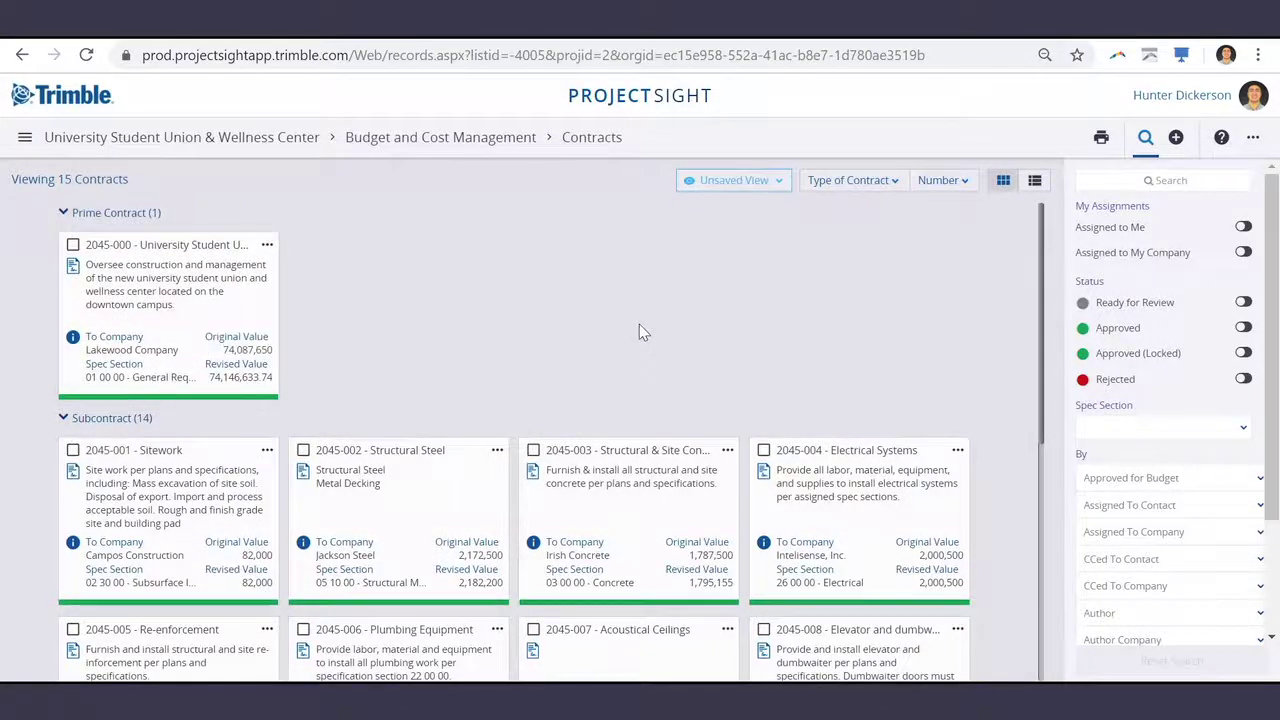
scroll(639, 324, "down", 1)
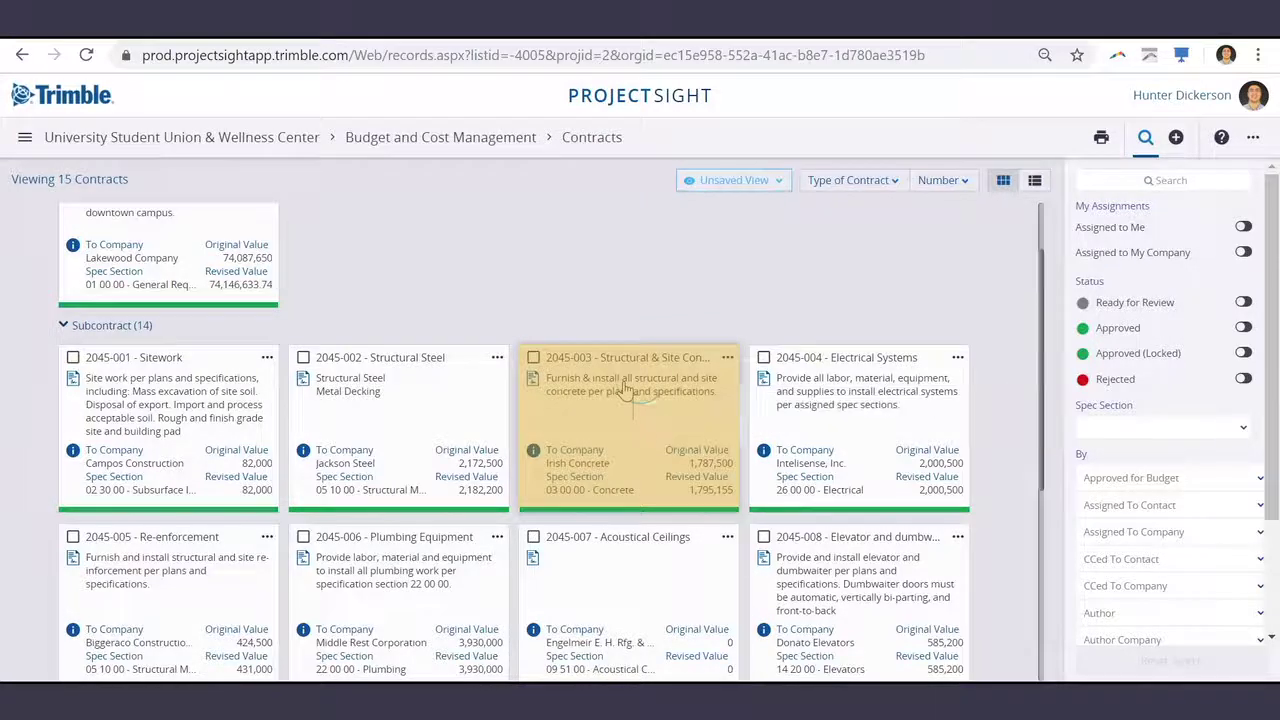
left_click(625, 392)
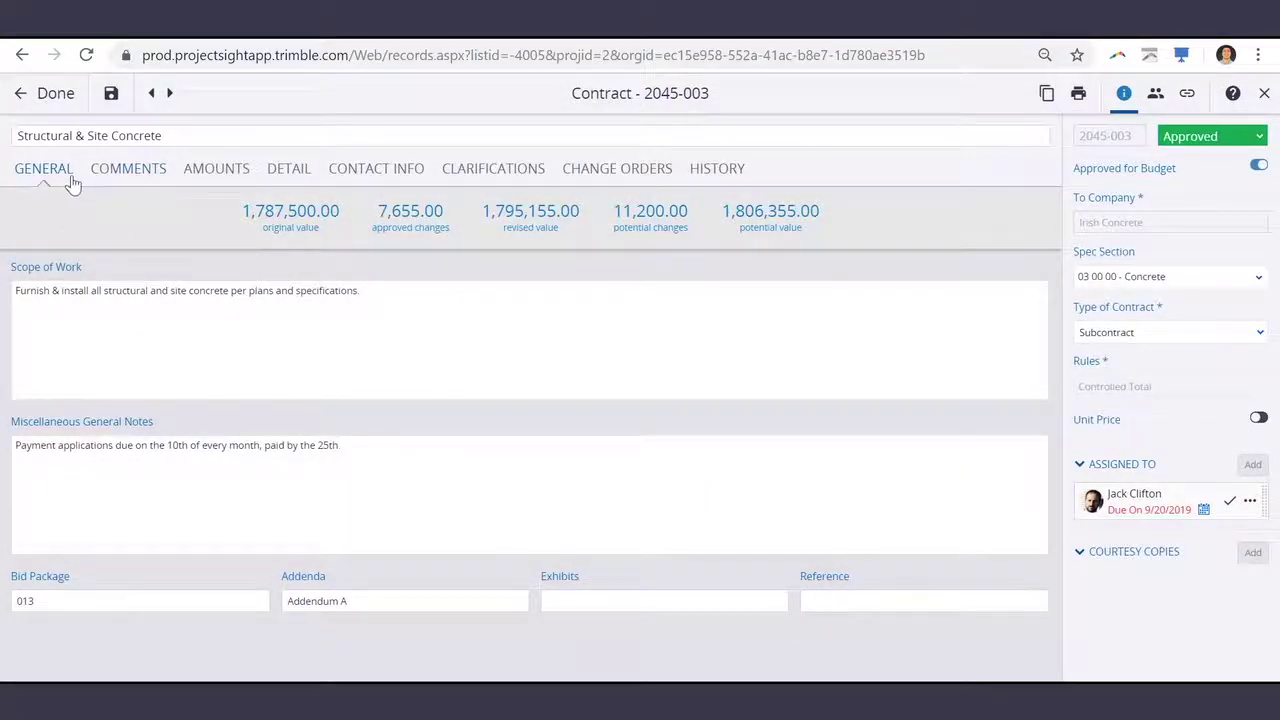
Review contract 2045-003's comments, schedule of values, dates, contacts, clarifications and change orders, then close it
left_click(126, 310)
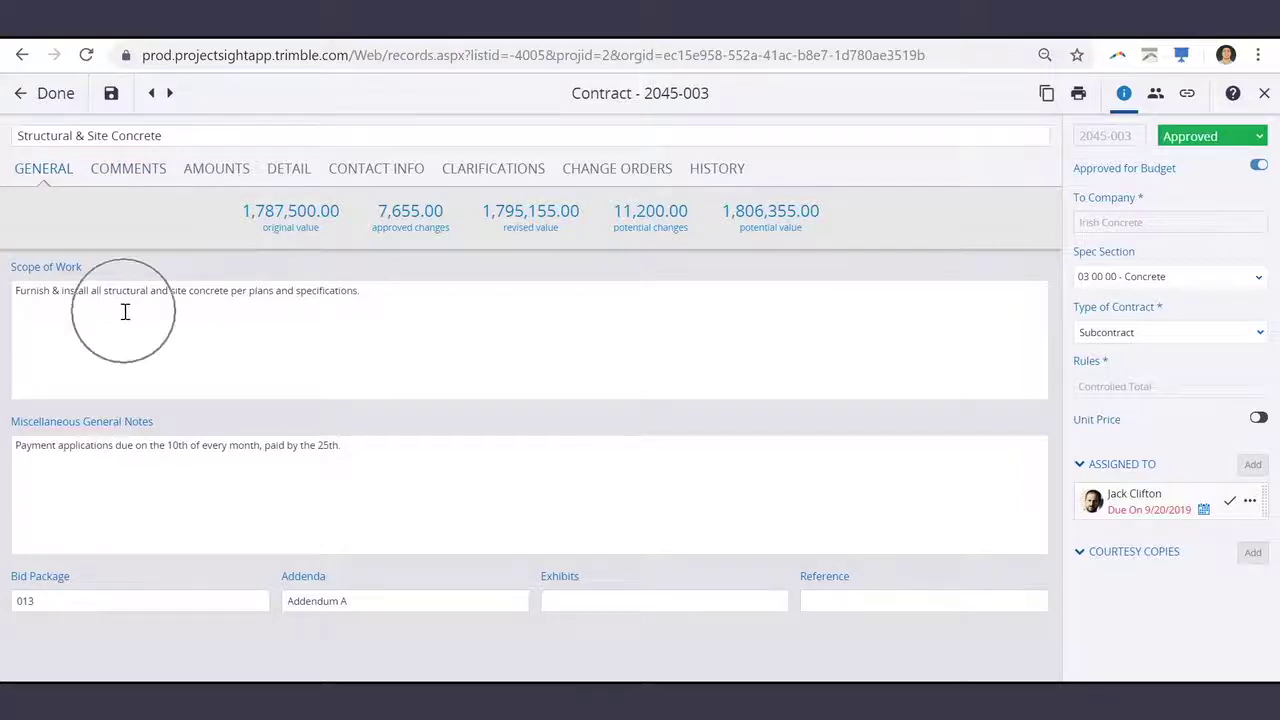
left_click(150, 177)
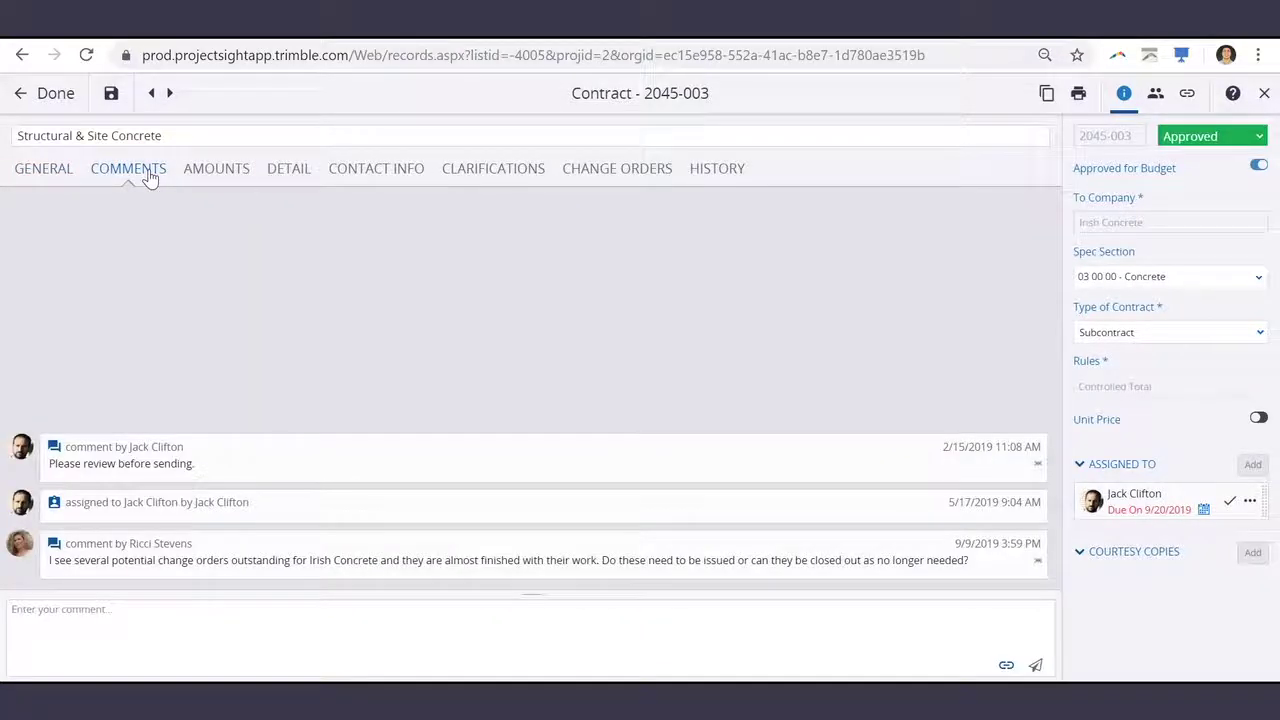
left_click(237, 177)
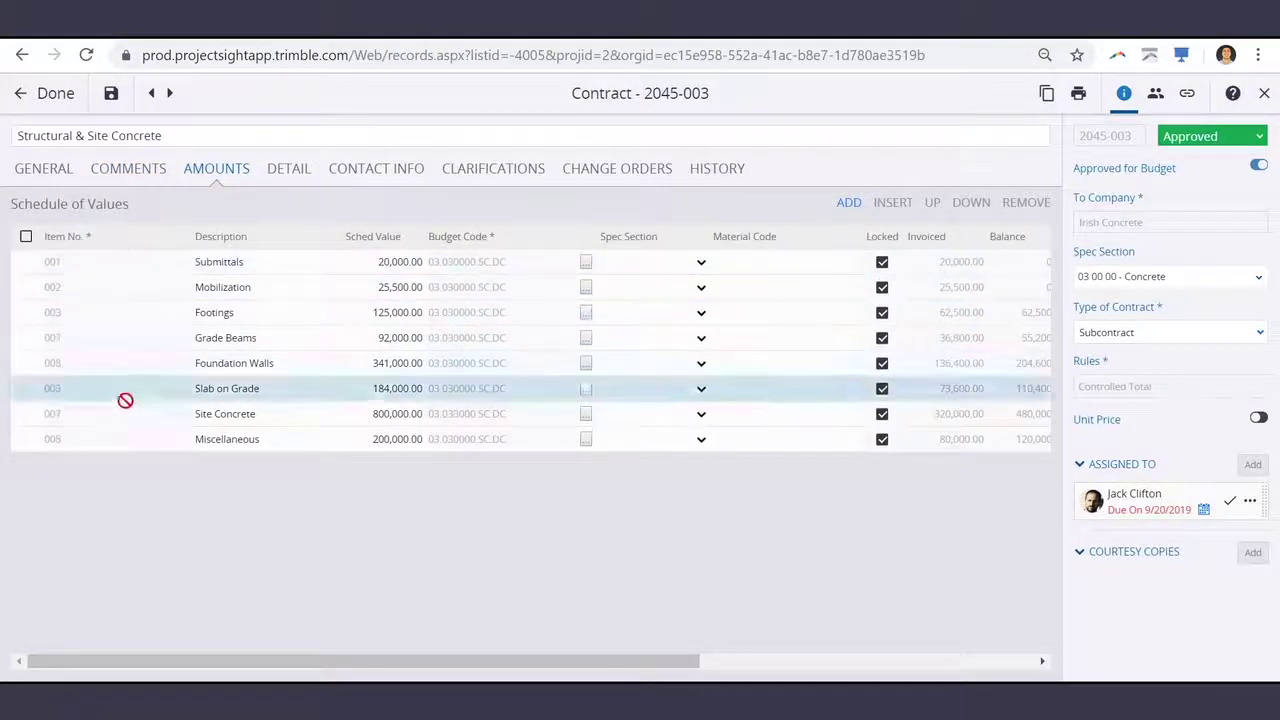
left_click(289, 168)
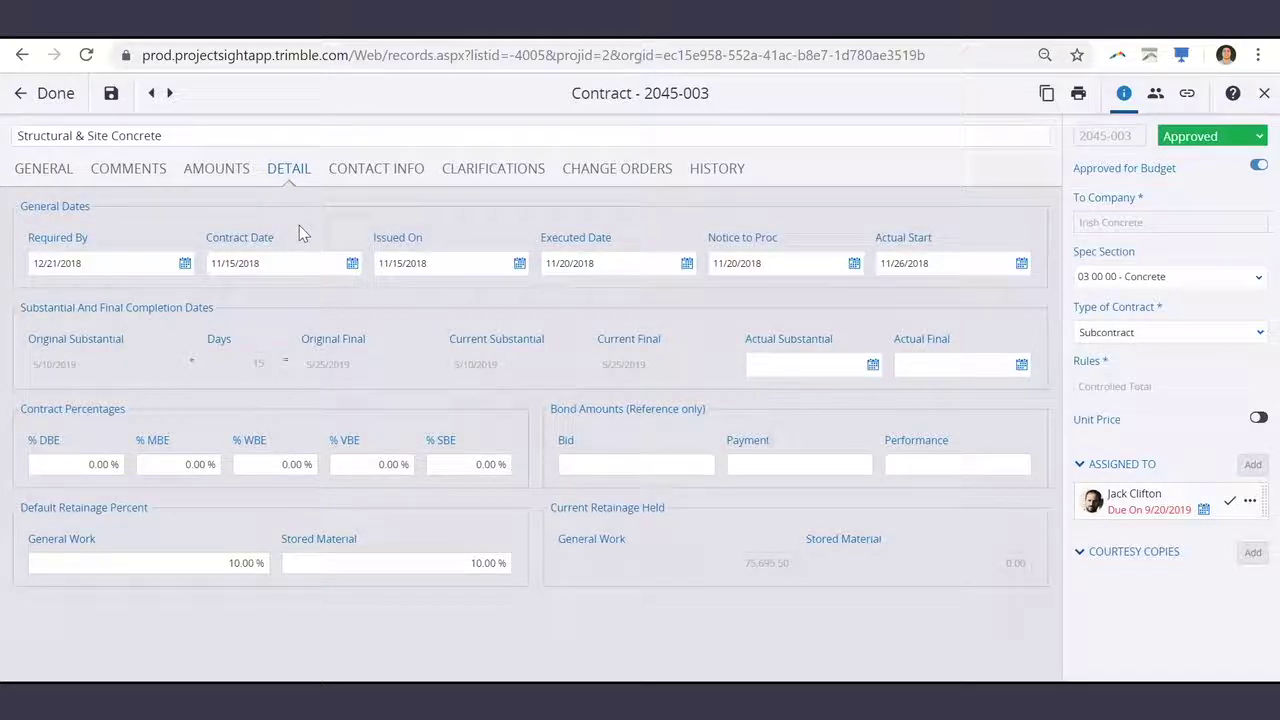
left_click(376, 170)
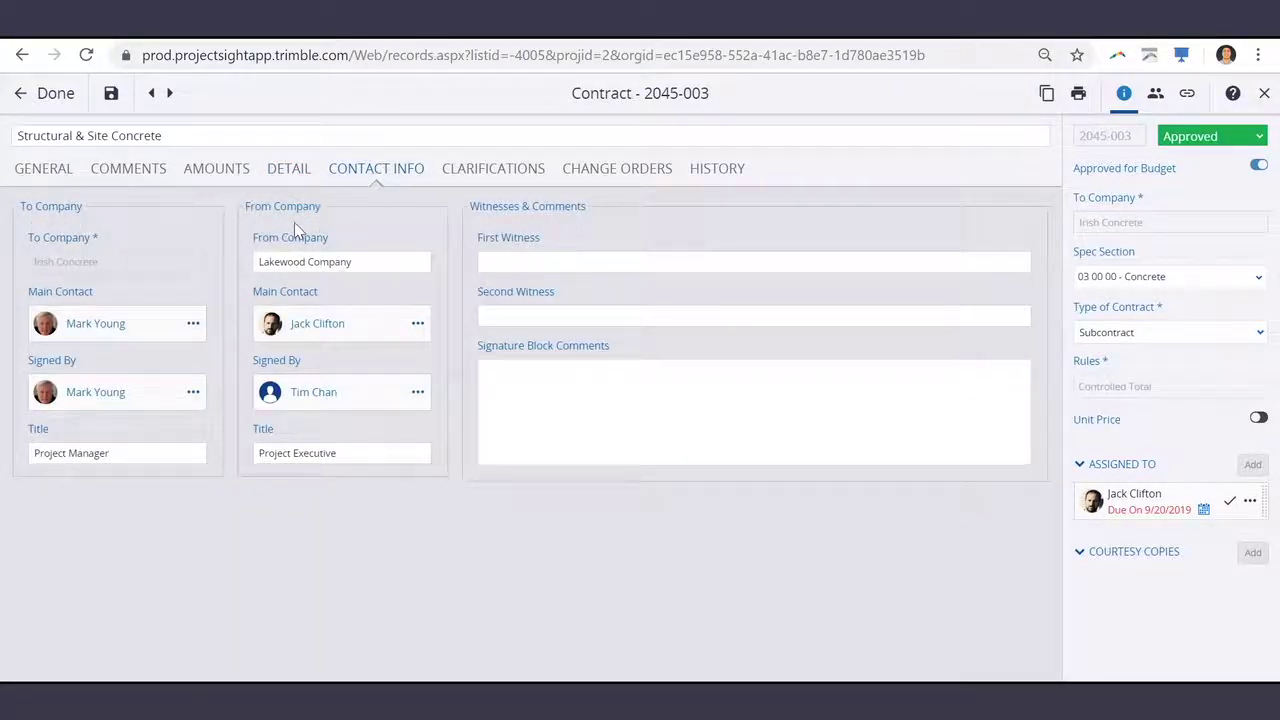
left_click(494, 170)
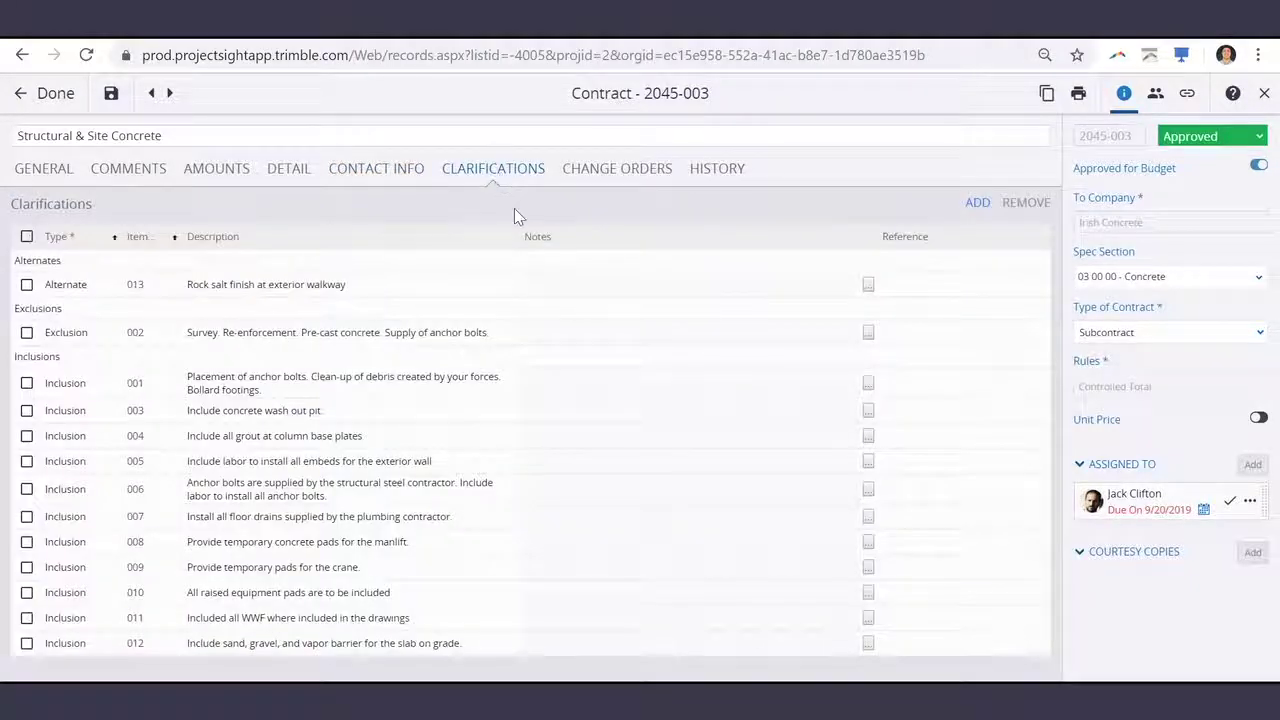
left_click(630, 172)
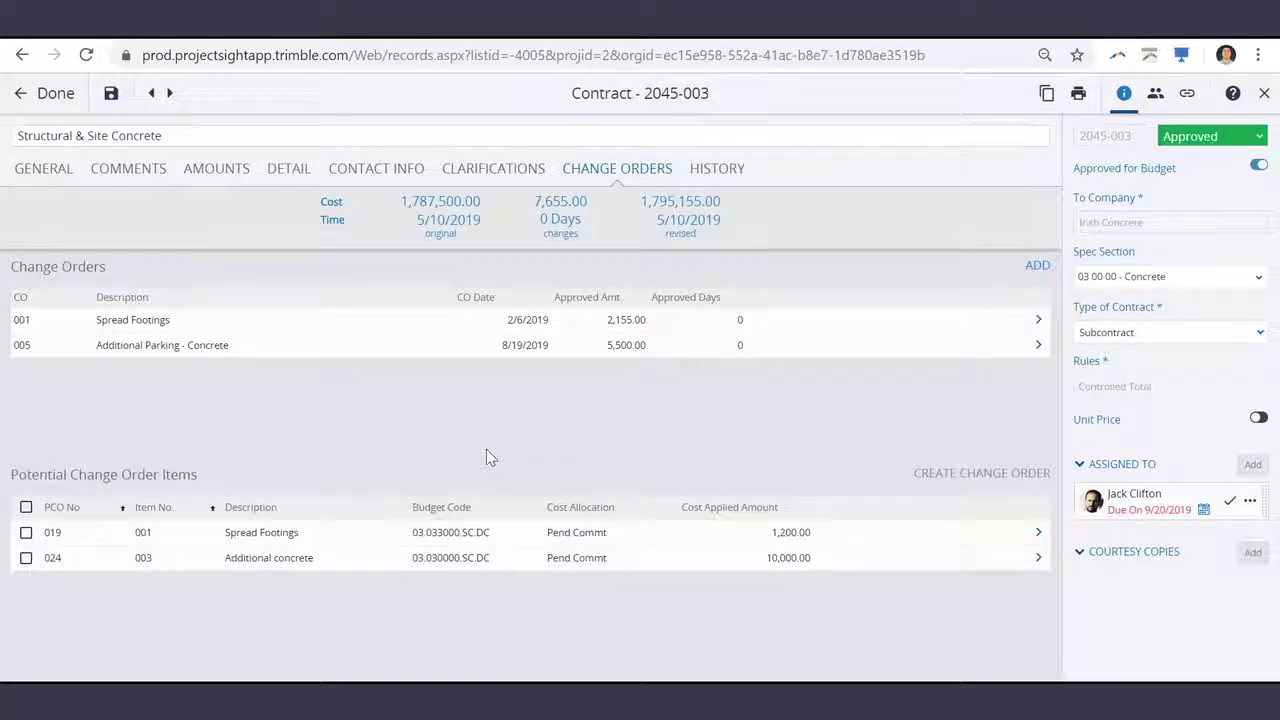
left_click(48, 93)
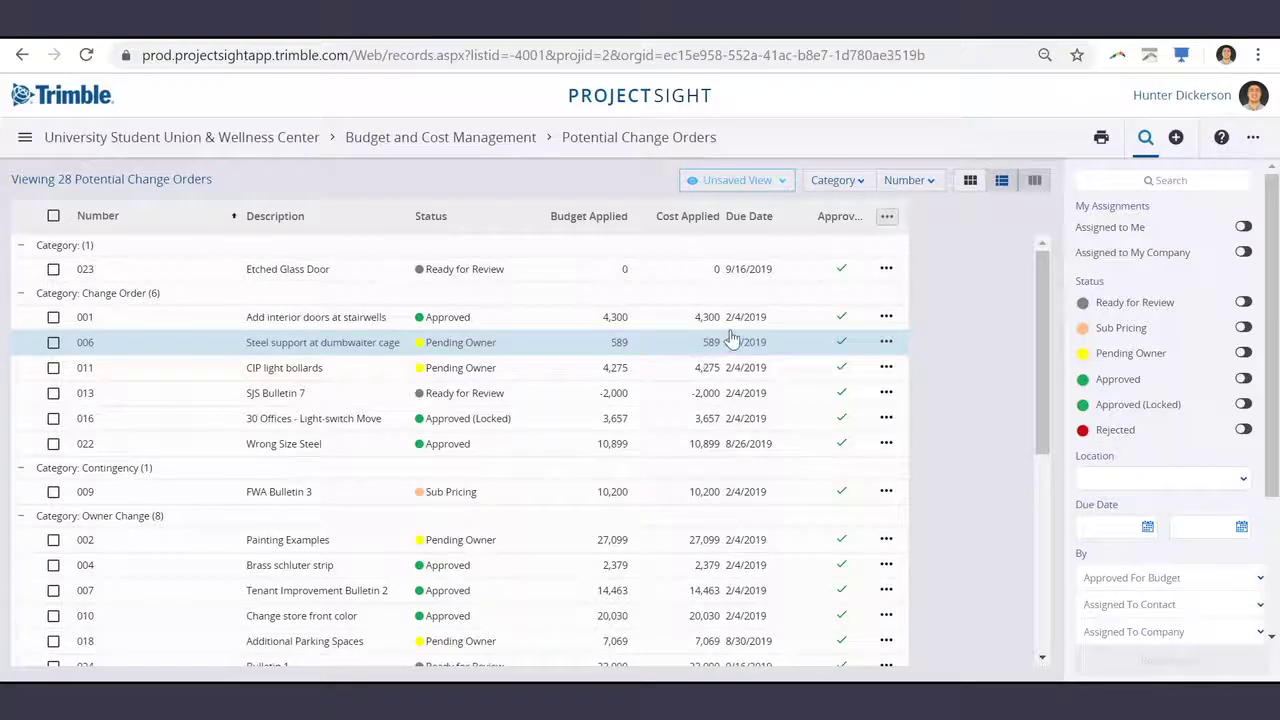
Add a new potential change order described as 'Move foundation wall A' and create it
left_click(833, 184)
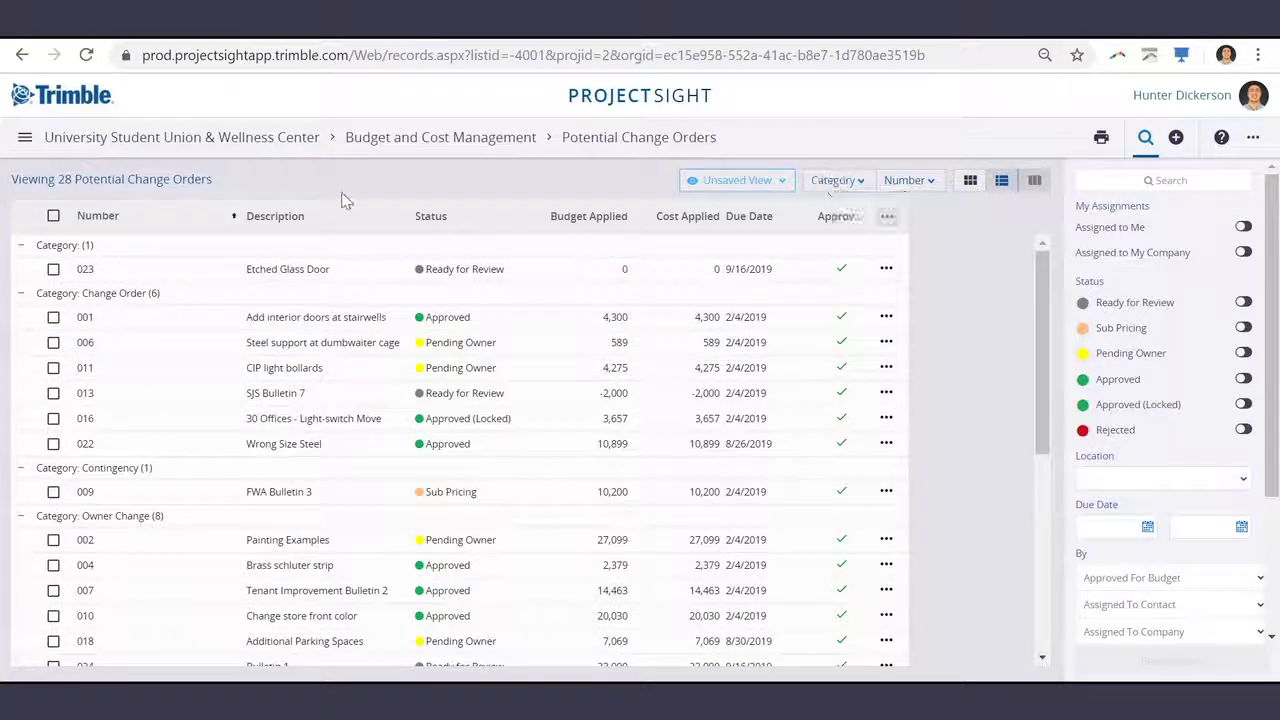
left_click(66, 296)
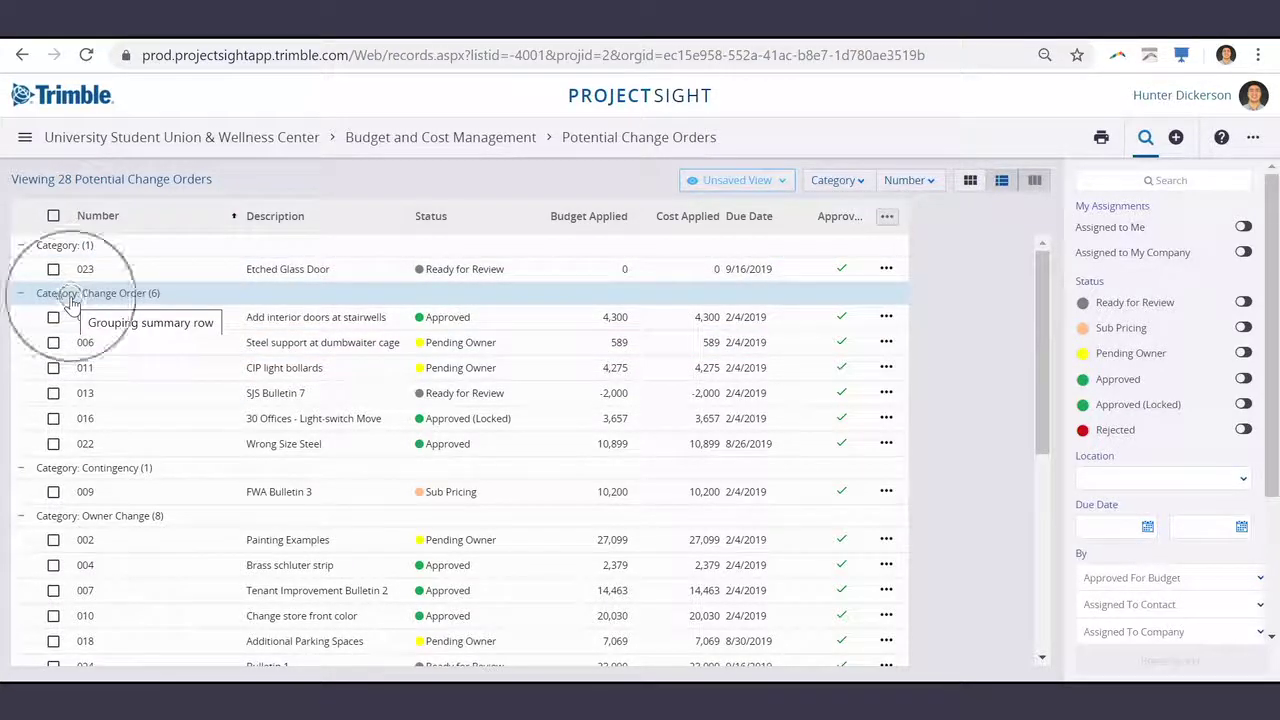
left_click(1177, 141)
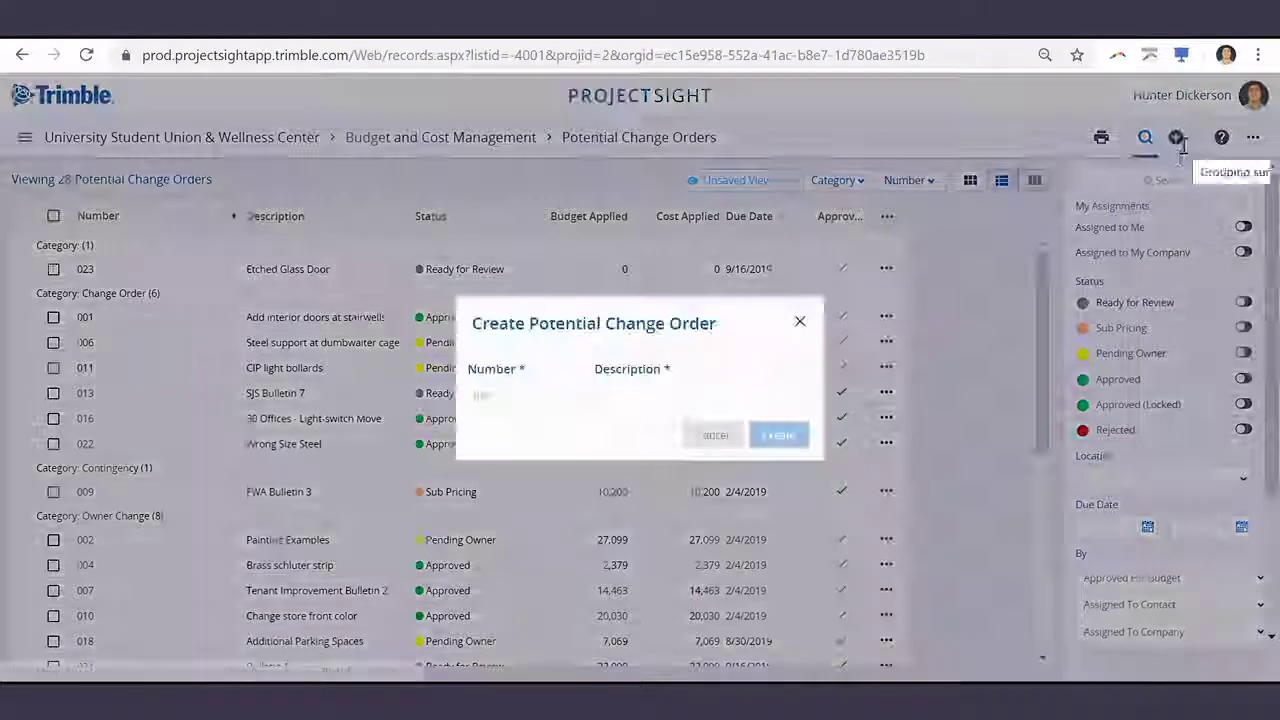
left_click(696, 394)
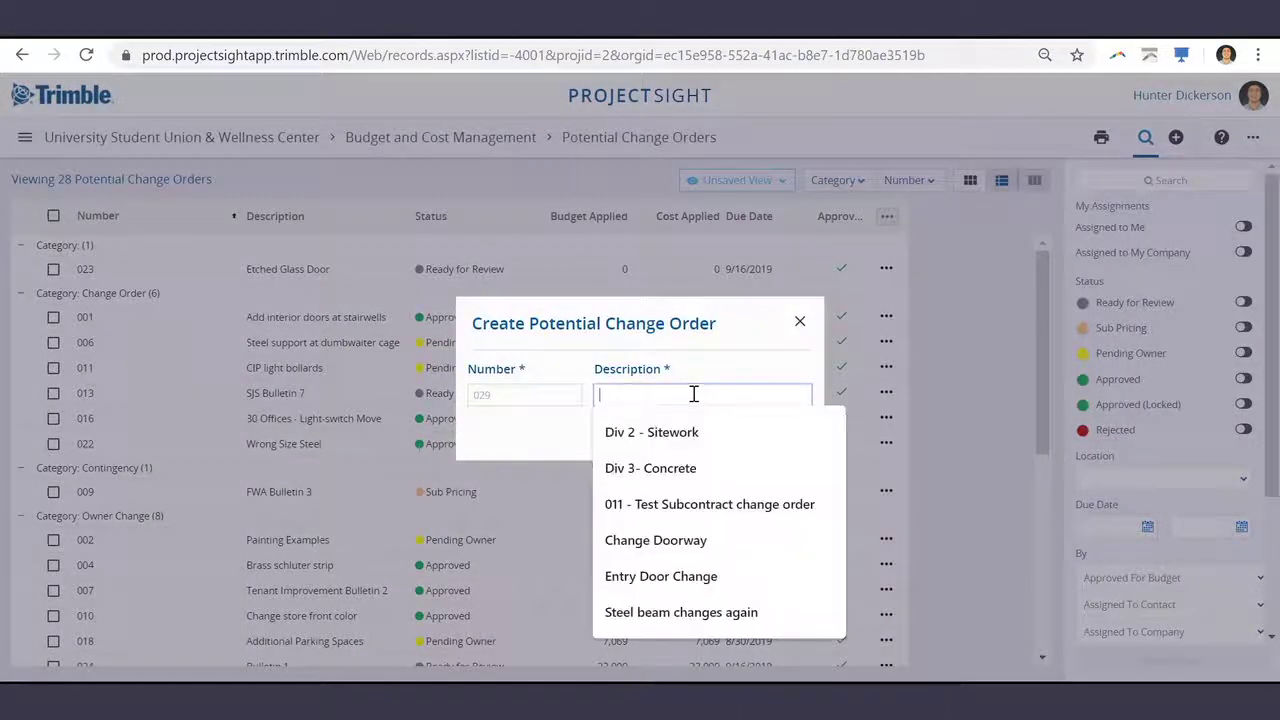
type("Move foundation wall A")
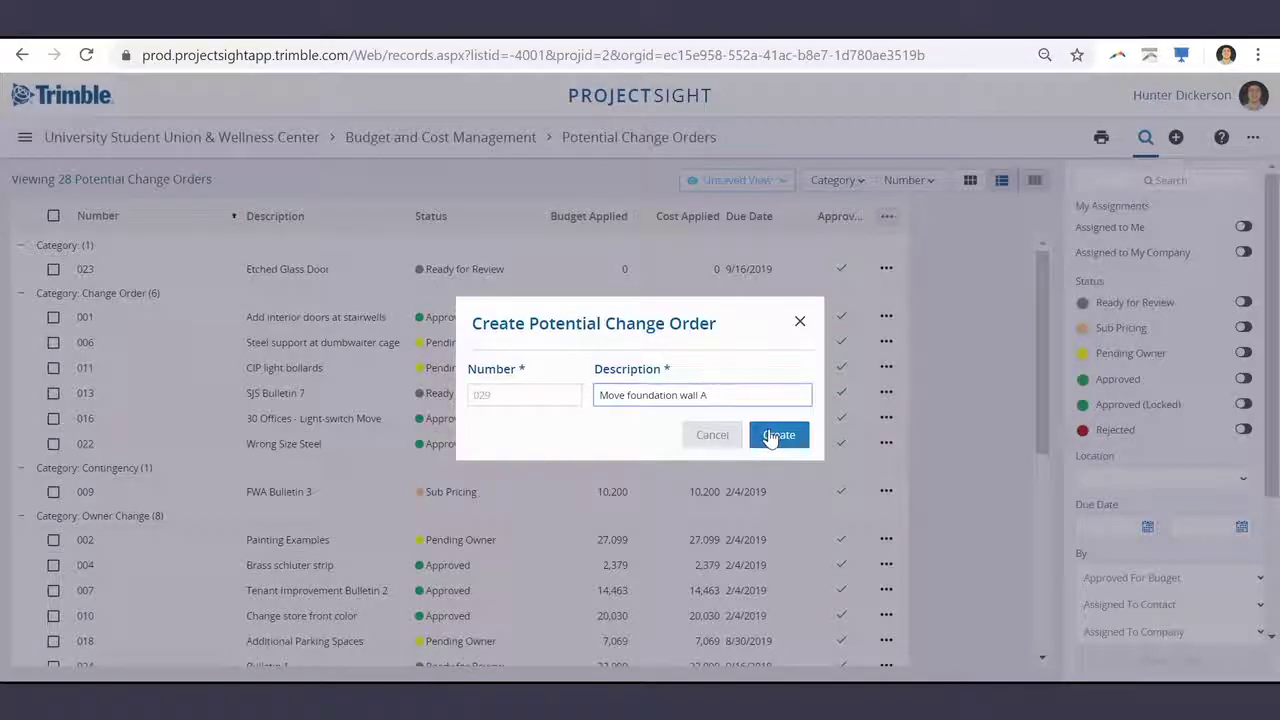
left_click(771, 436)
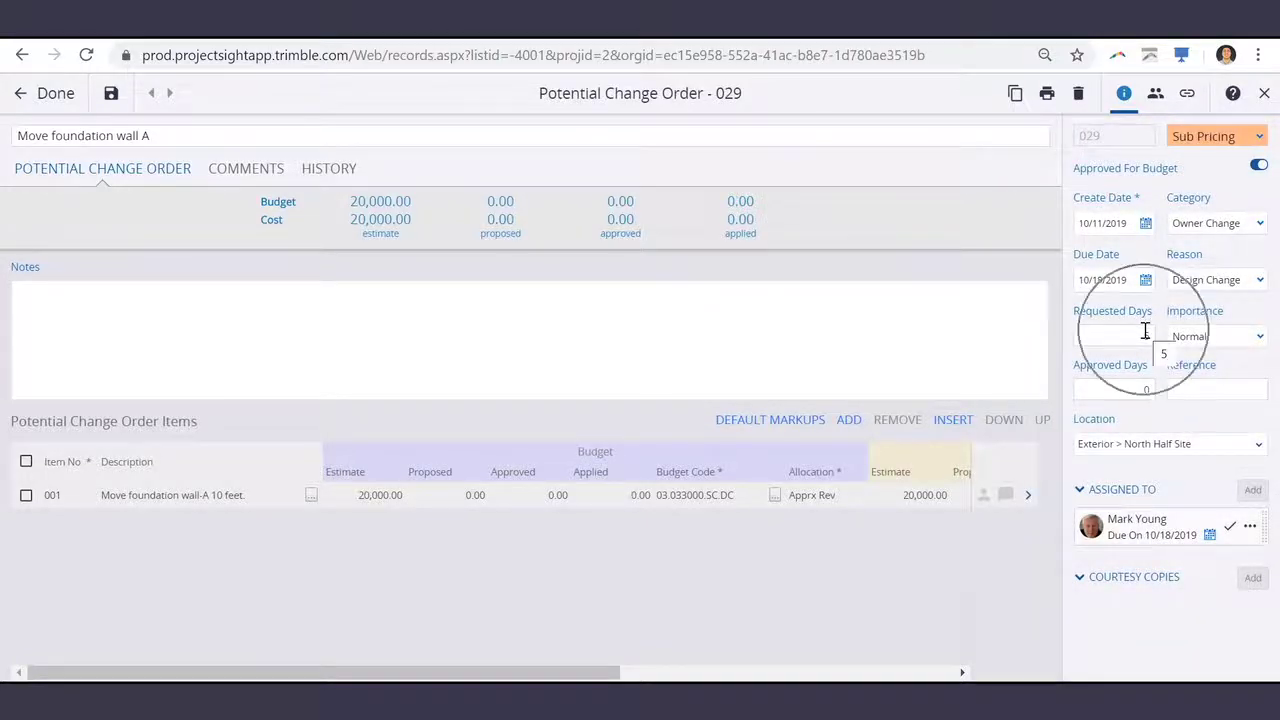
left_click(1173, 537)
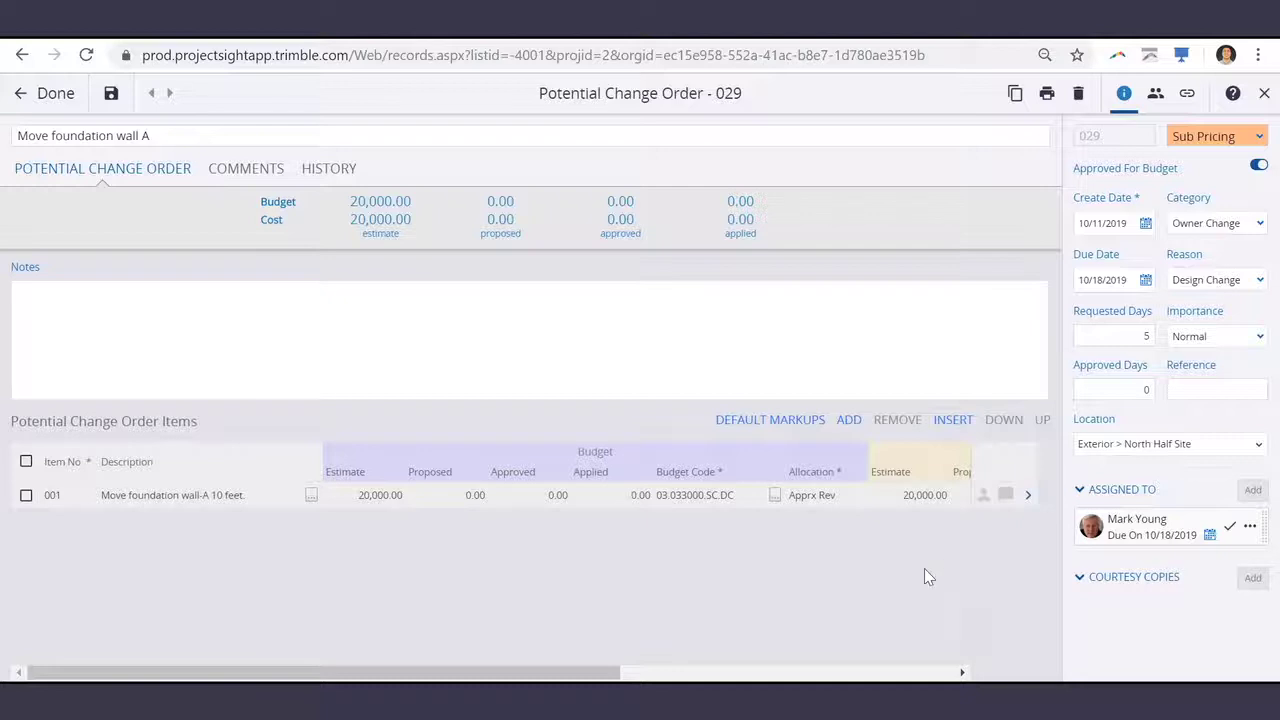
left_click(106, 174)
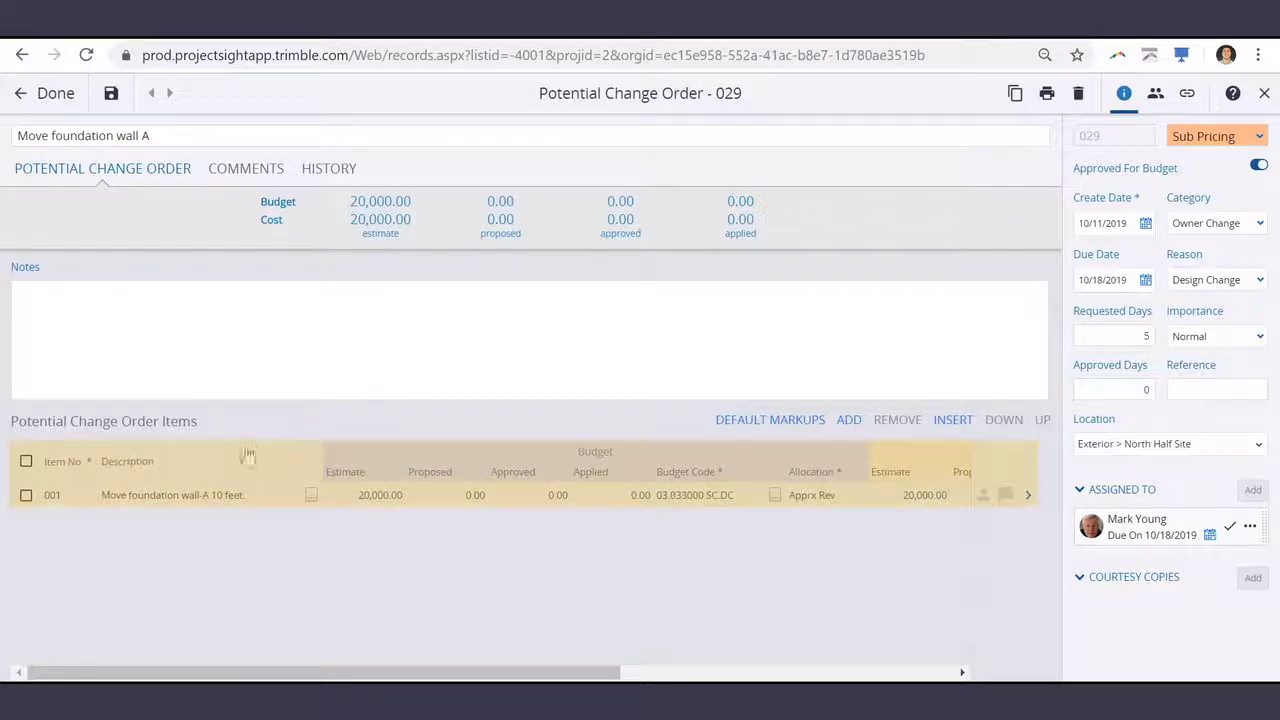
left_click(190, 496)
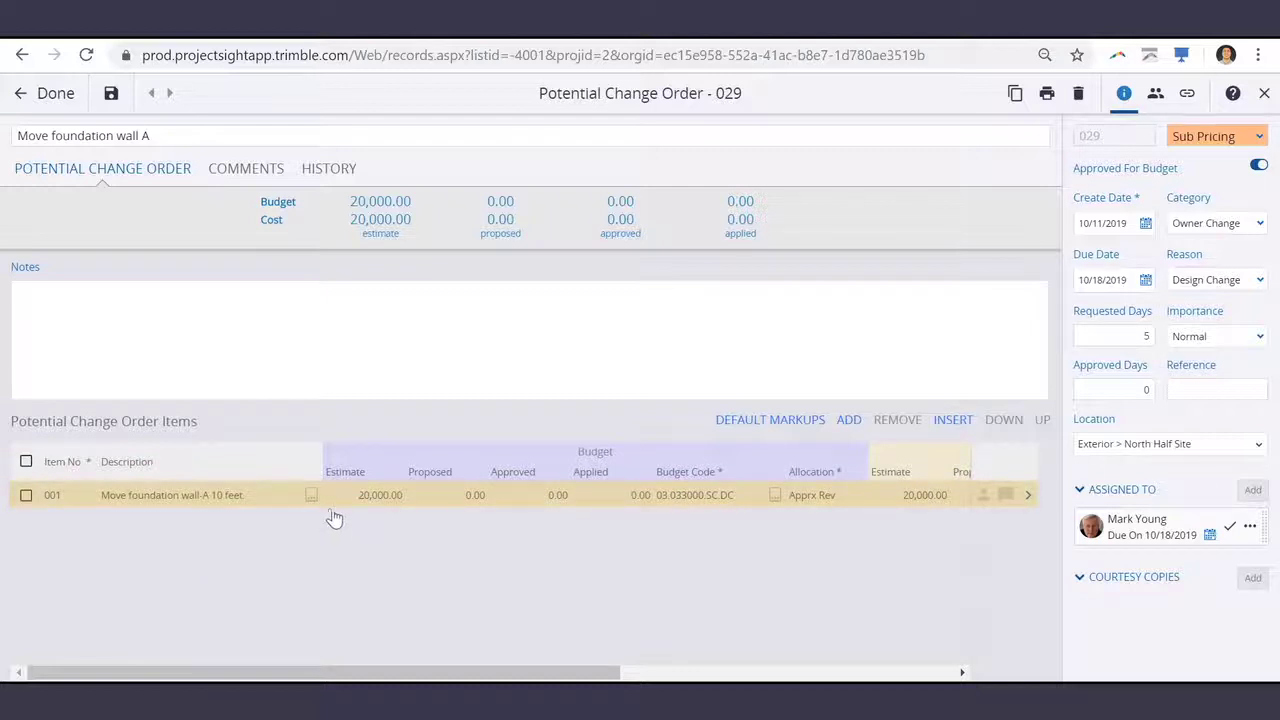
Open line item 001 and review its description, budget estimate and cost estimate rows
left_click(1027, 495)
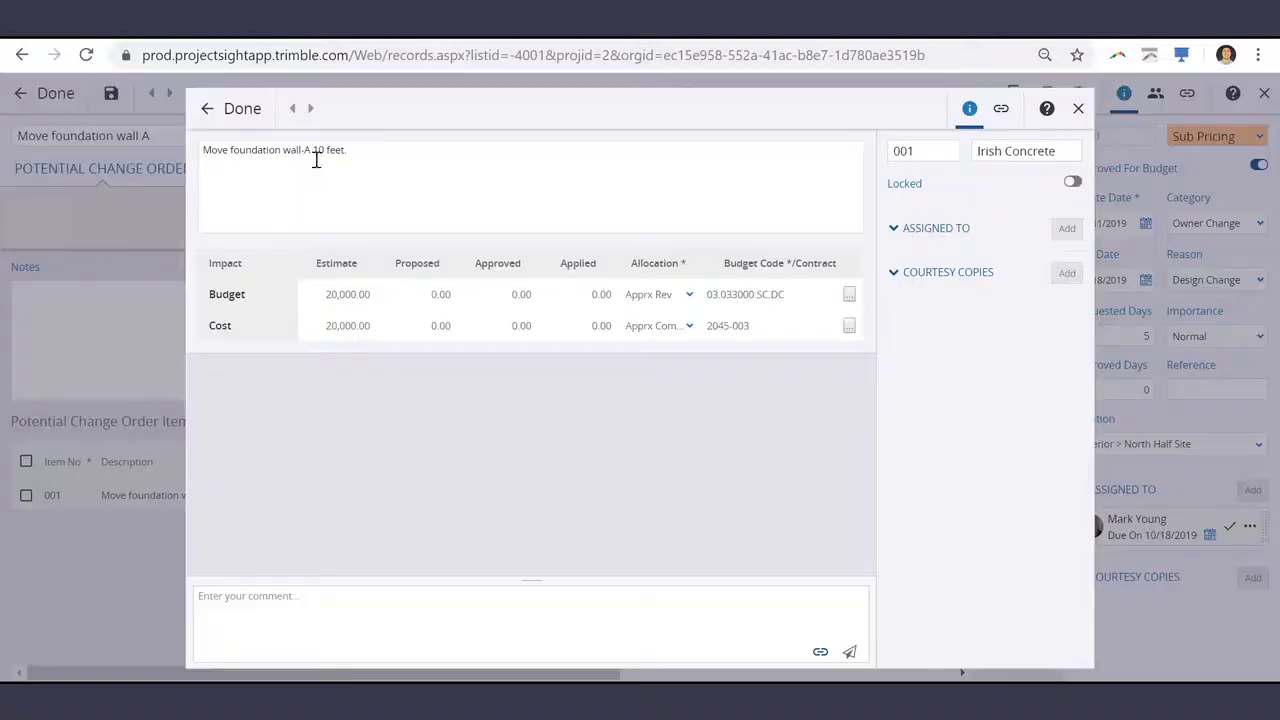
left_click(316, 160)
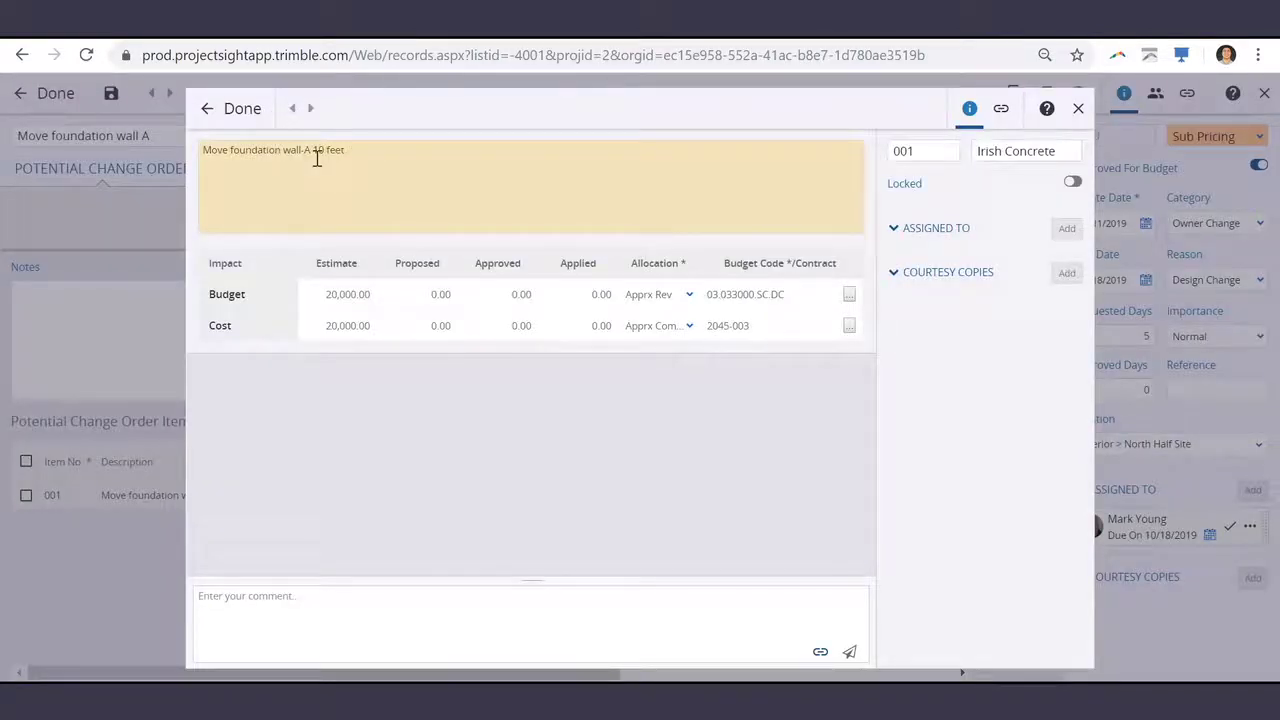
left_click(350, 294)
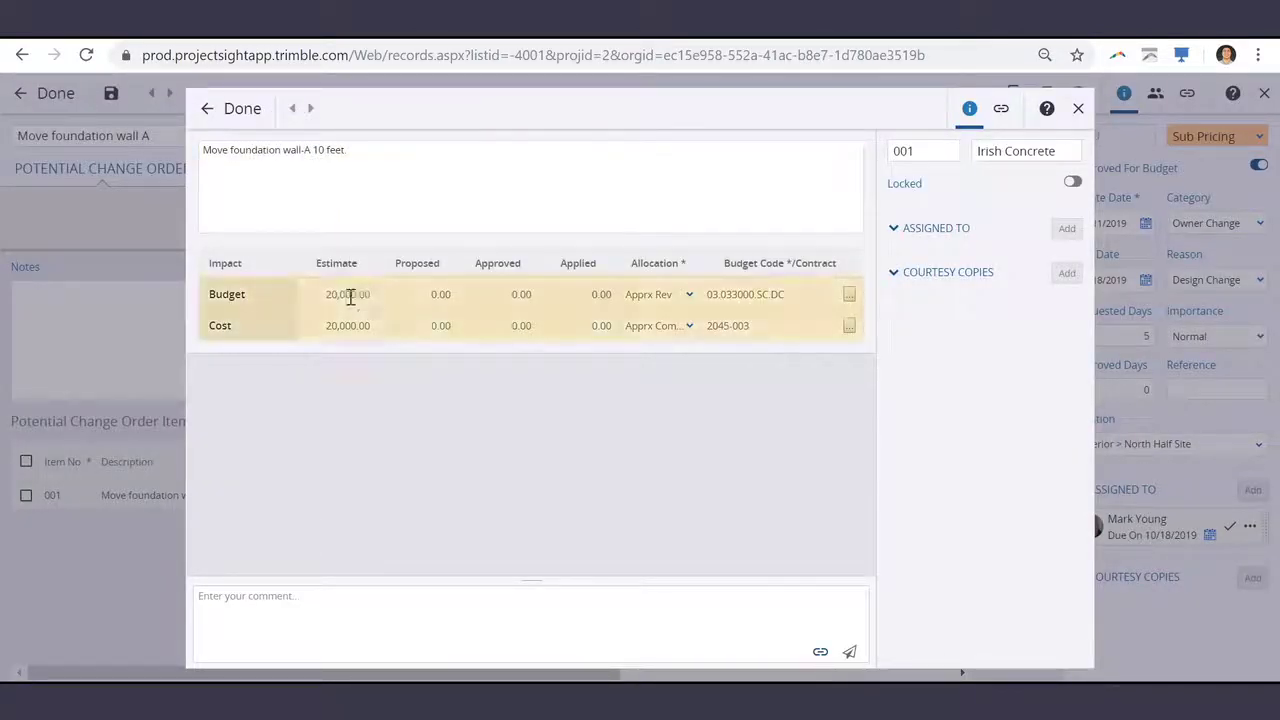
left_click(348, 295)
left_click(345, 326)
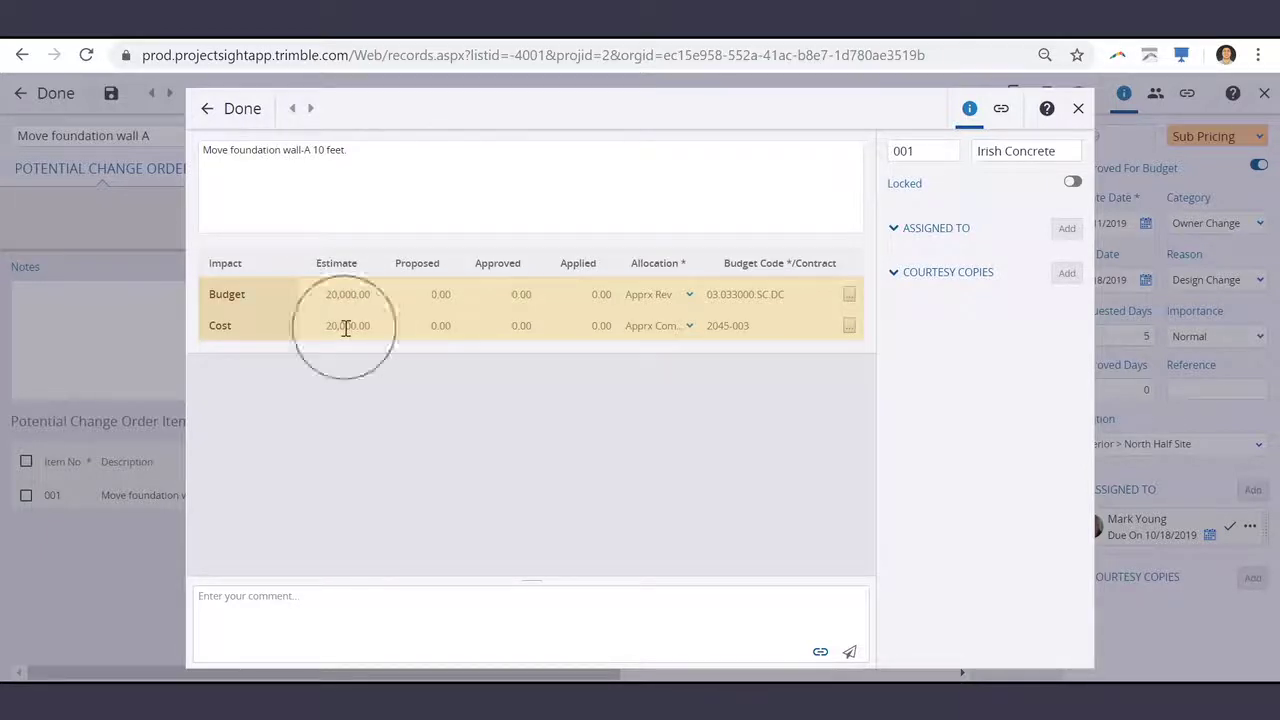
left_click(660, 325)
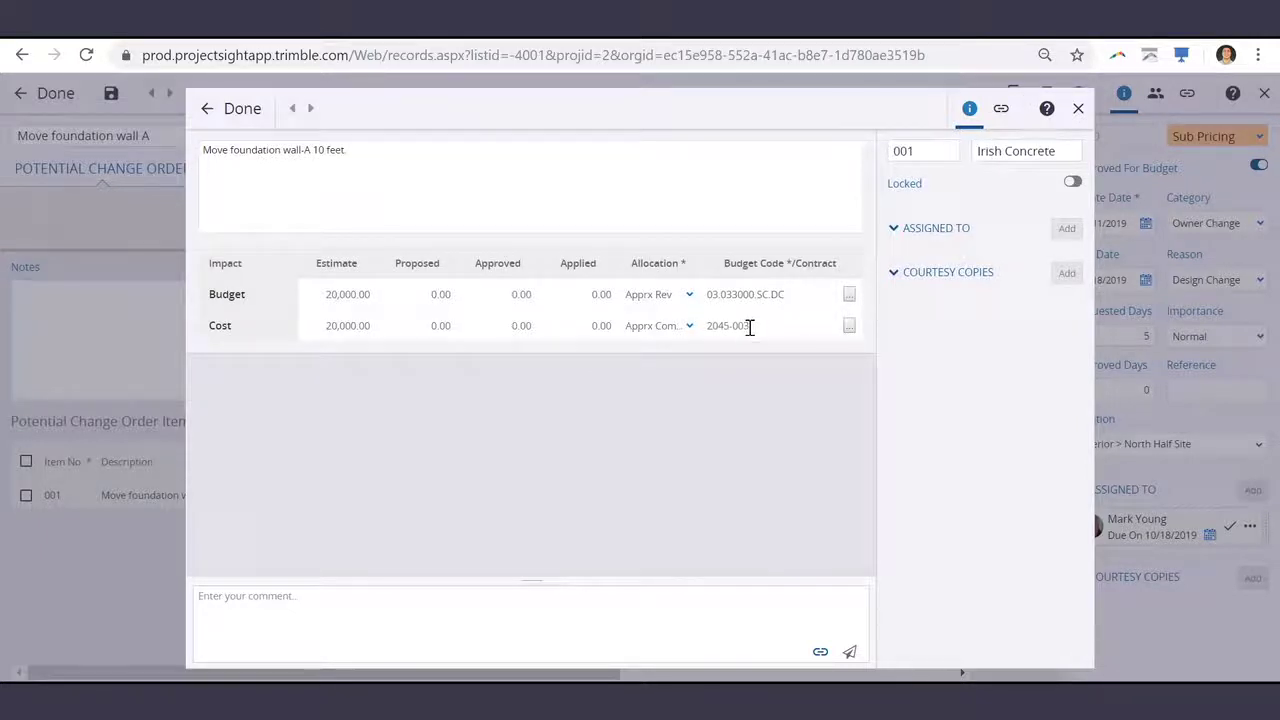
left_click(748, 325)
left_click(752, 327)
Enter 25,000 as the Budget proposed amount
left_click(441, 298)
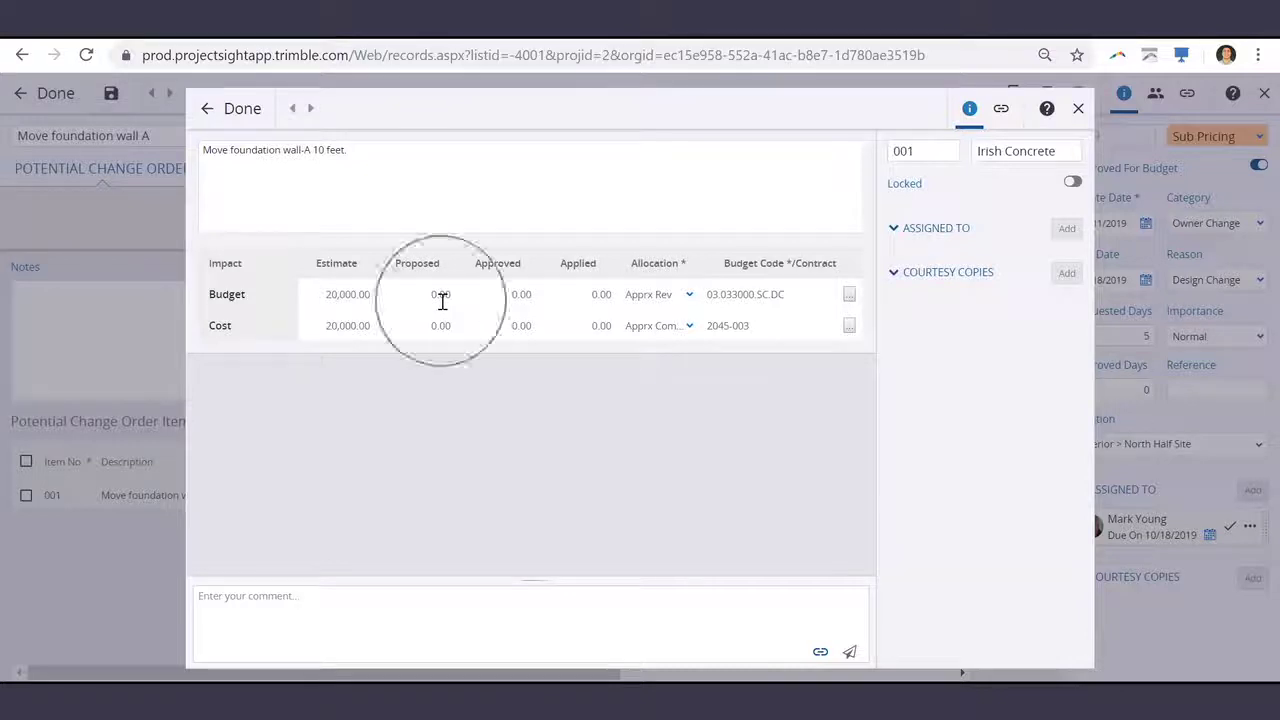
left_click(441, 293)
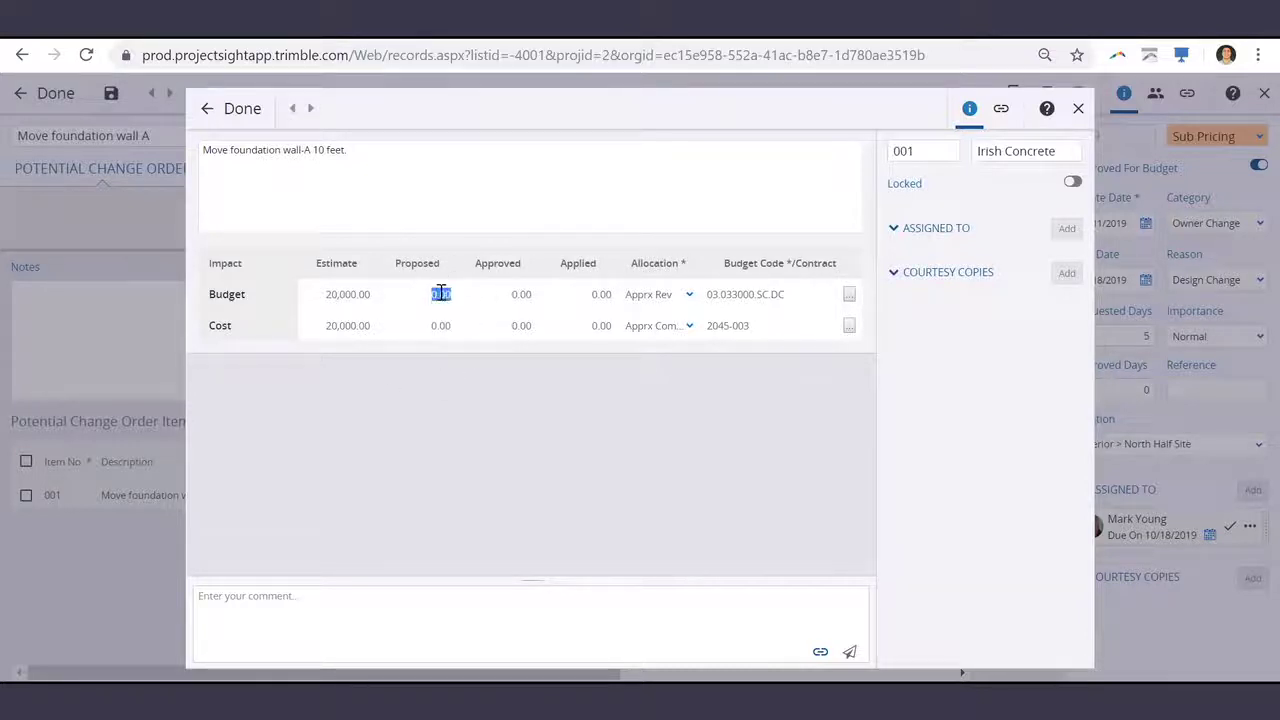
type("25,00")
left_click(508, 376)
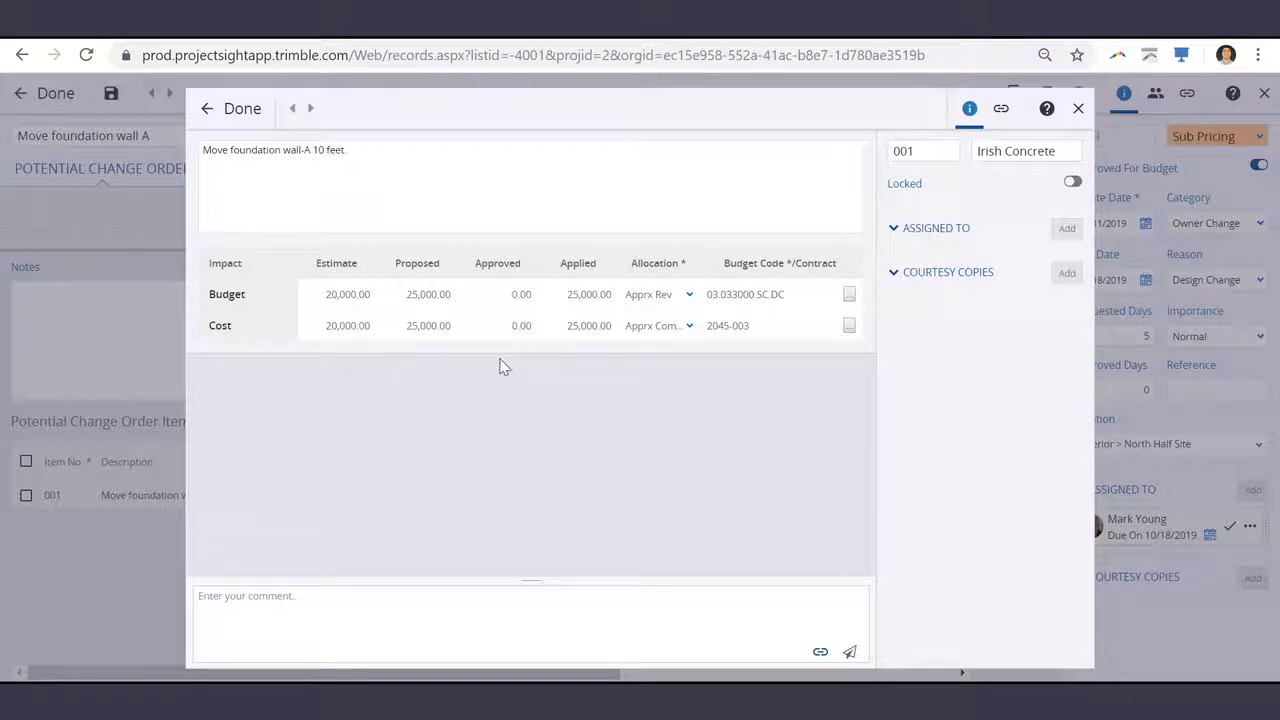
Set Budget allocation to Pend Rev and Cost allocation to Pend Commt, then save the item
left_click(689, 295)
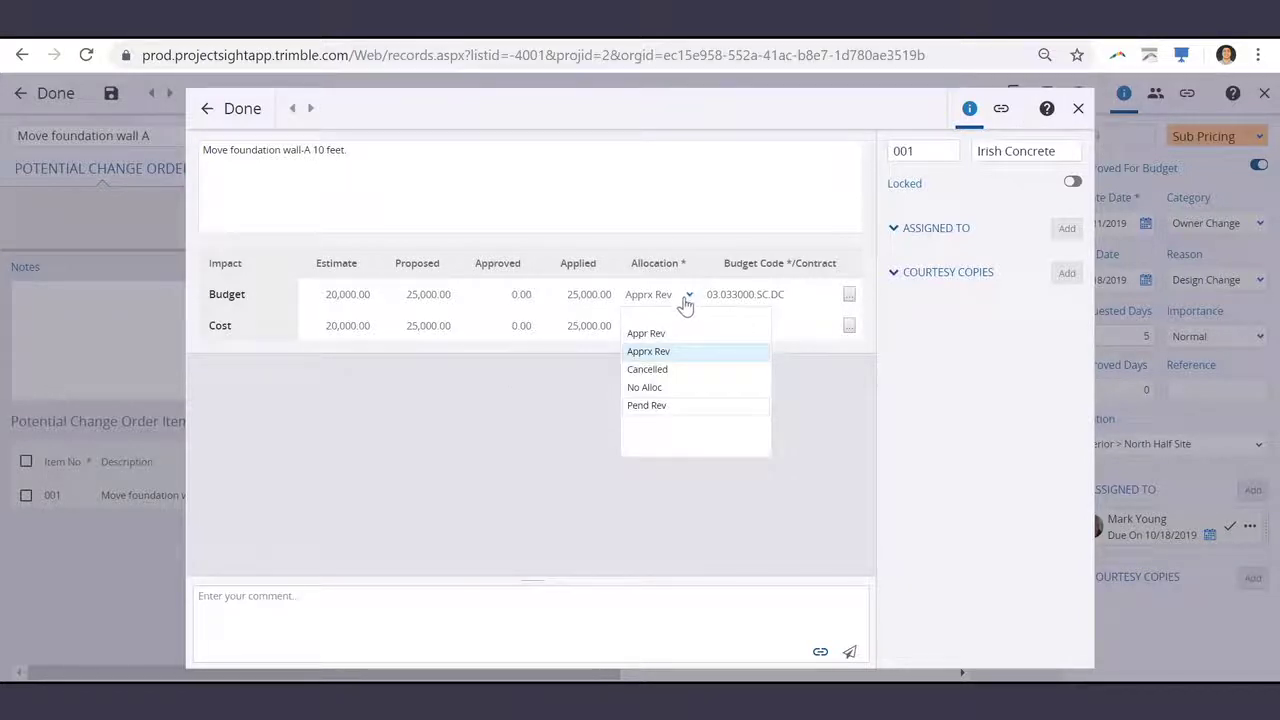
left_click(678, 406)
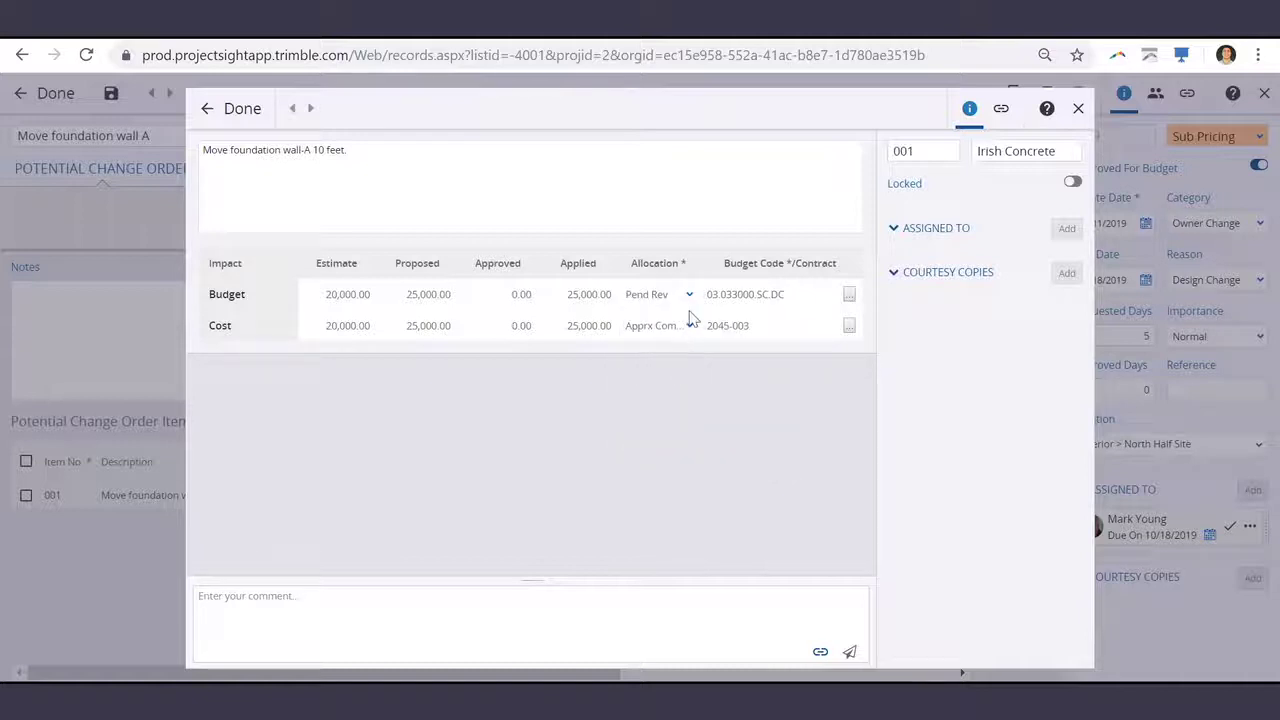
left_click(688, 326)
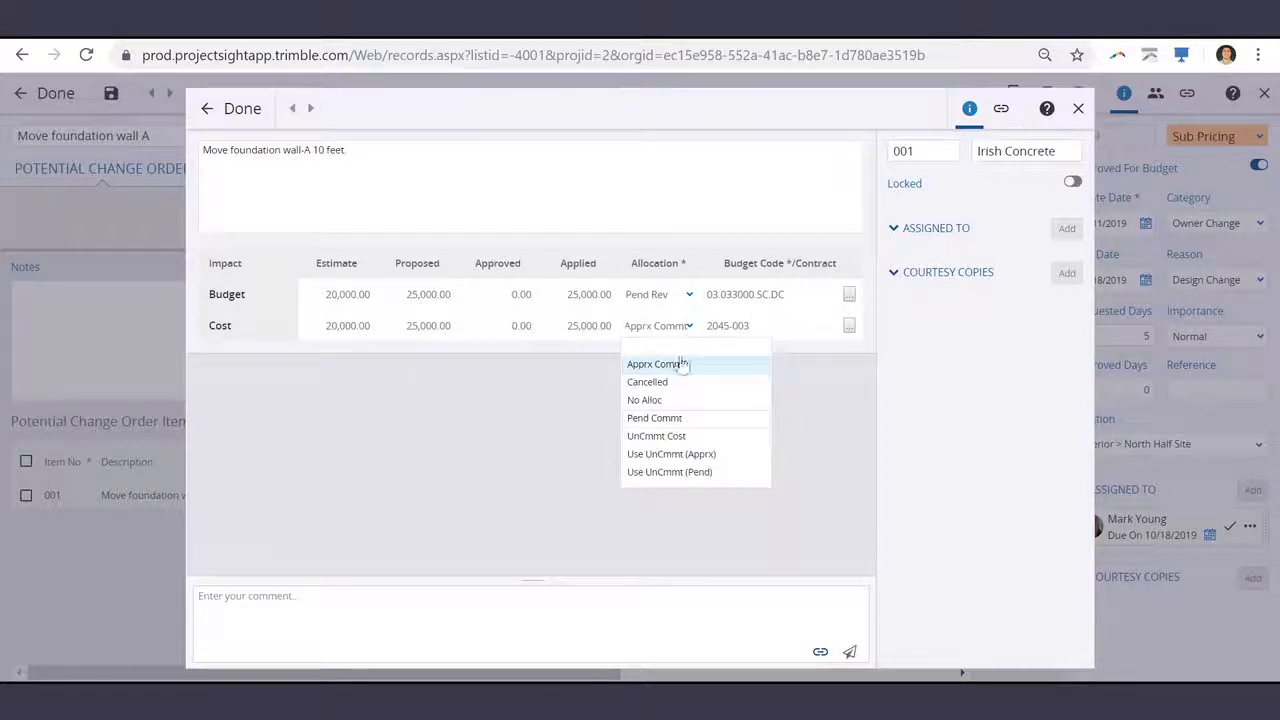
left_click(668, 420)
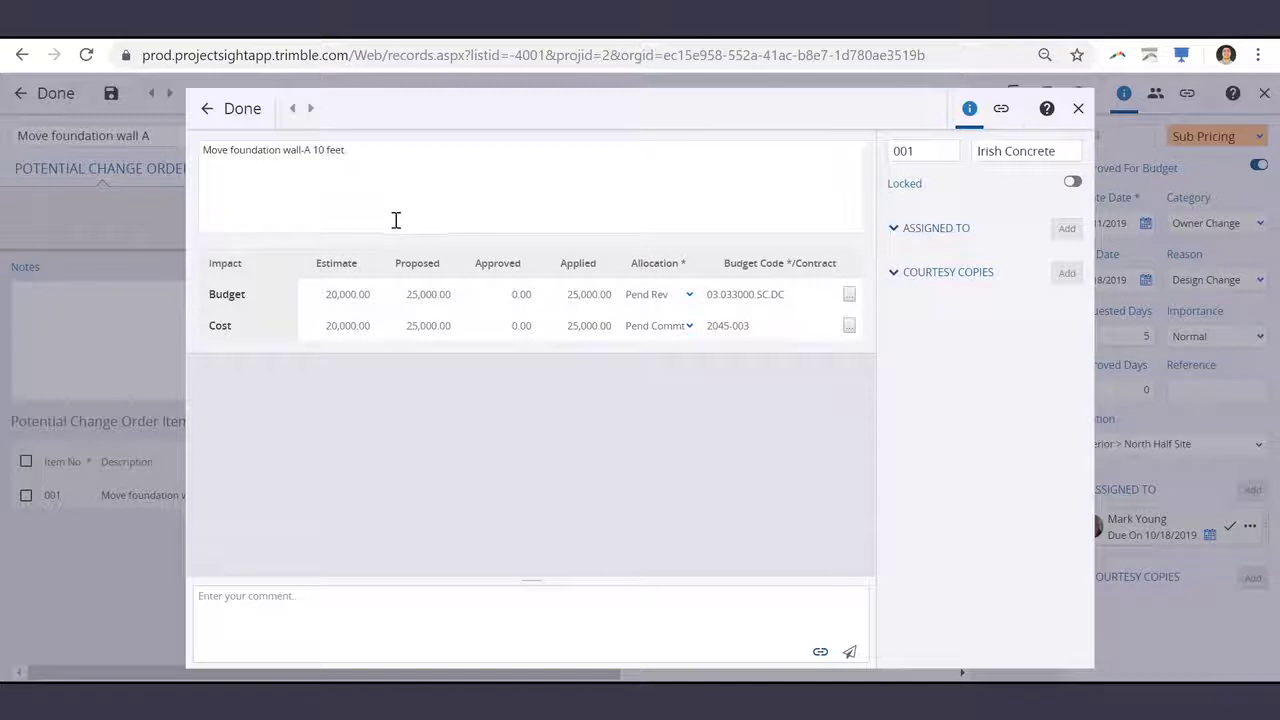
left_click(242, 110)
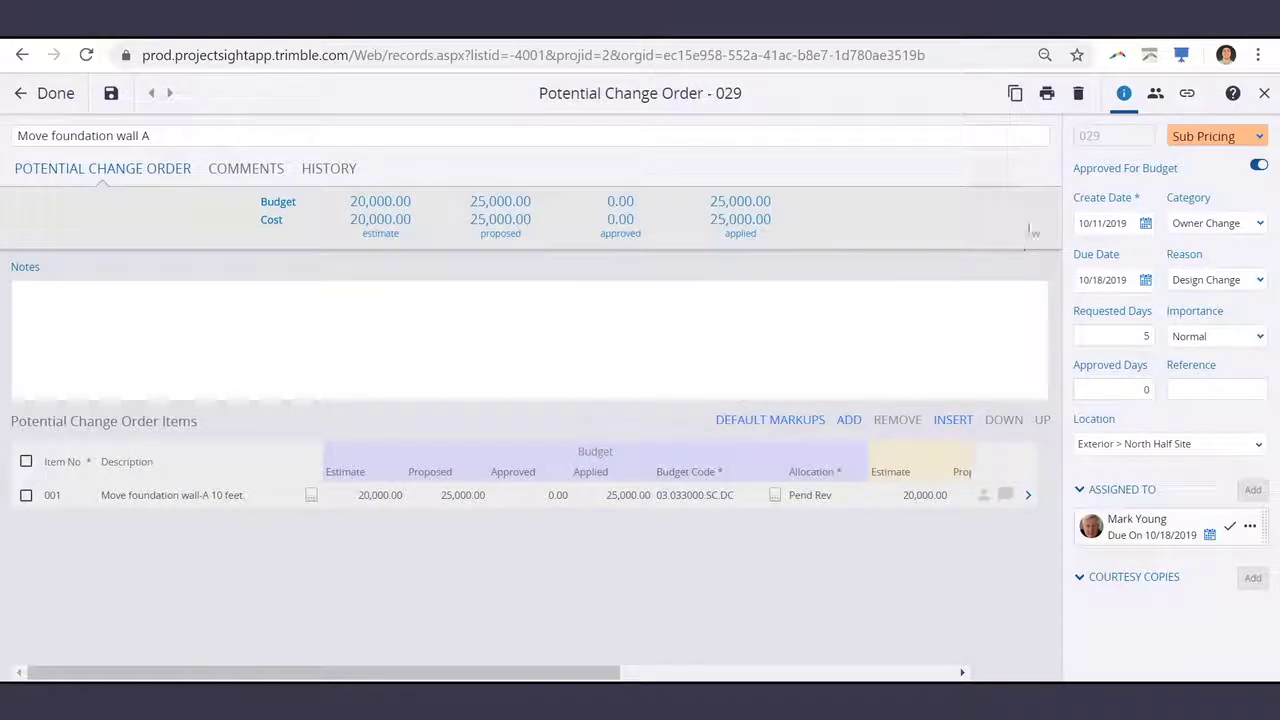
Change PCO 029's status dropdown to Pending Owner
left_click(1260, 140)
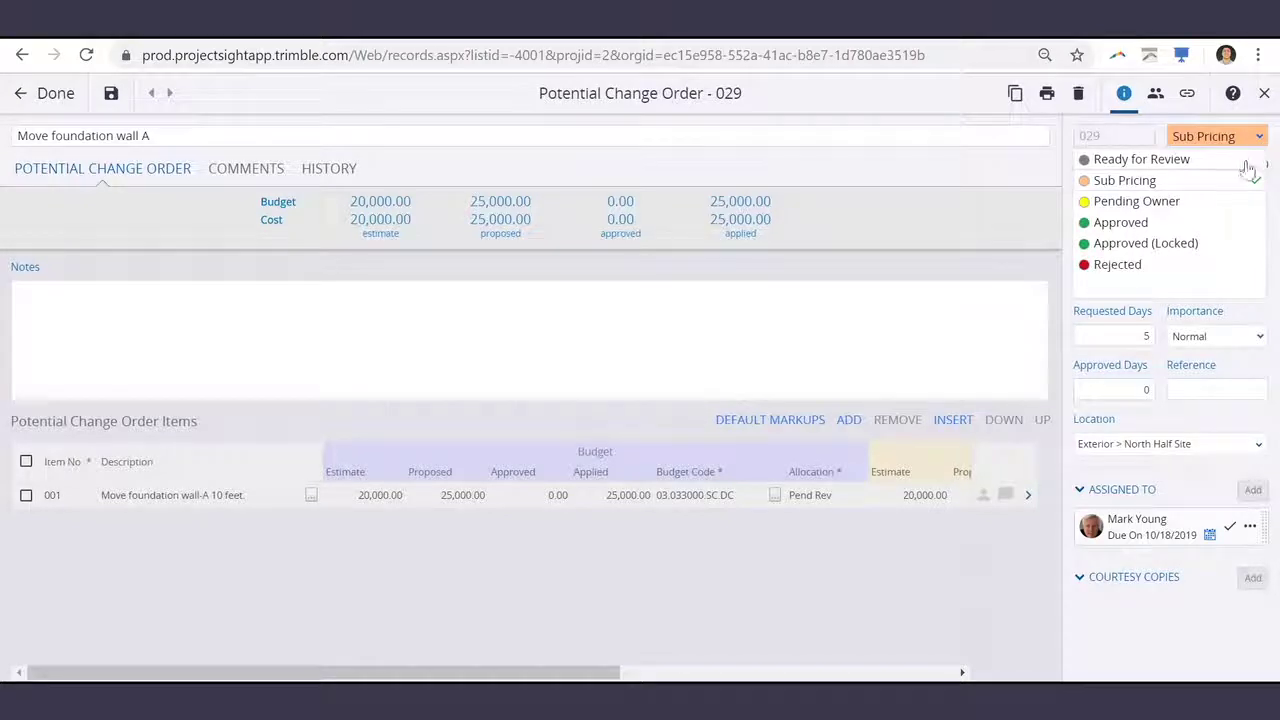
left_click(1192, 212)
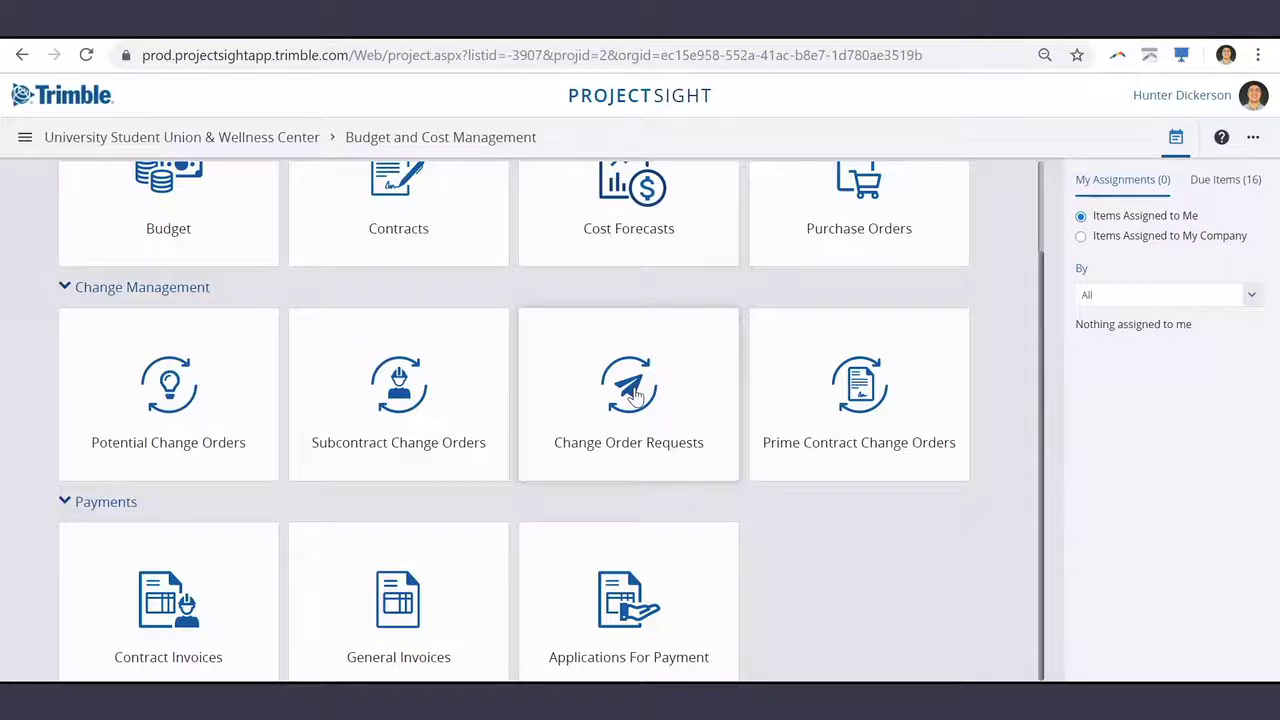
Open the Change Order Requests log from the Budget and Cost Management page
left_click(632, 395)
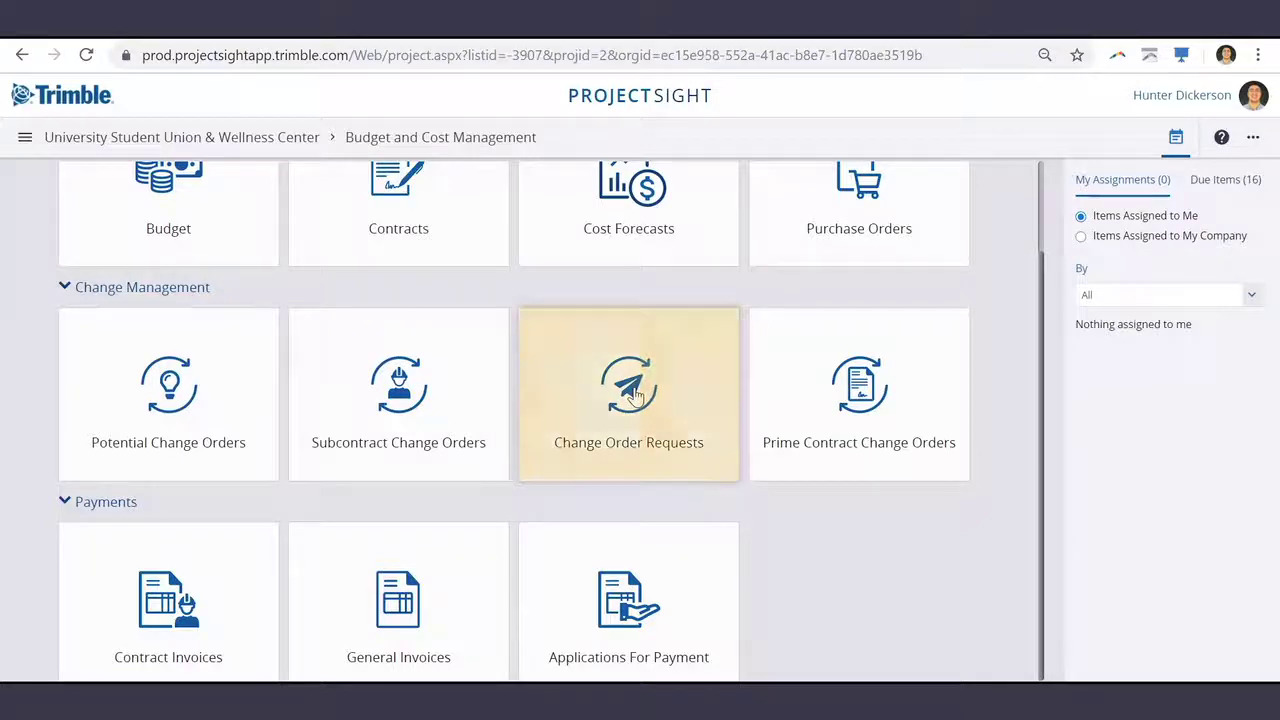
left_click(633, 395)
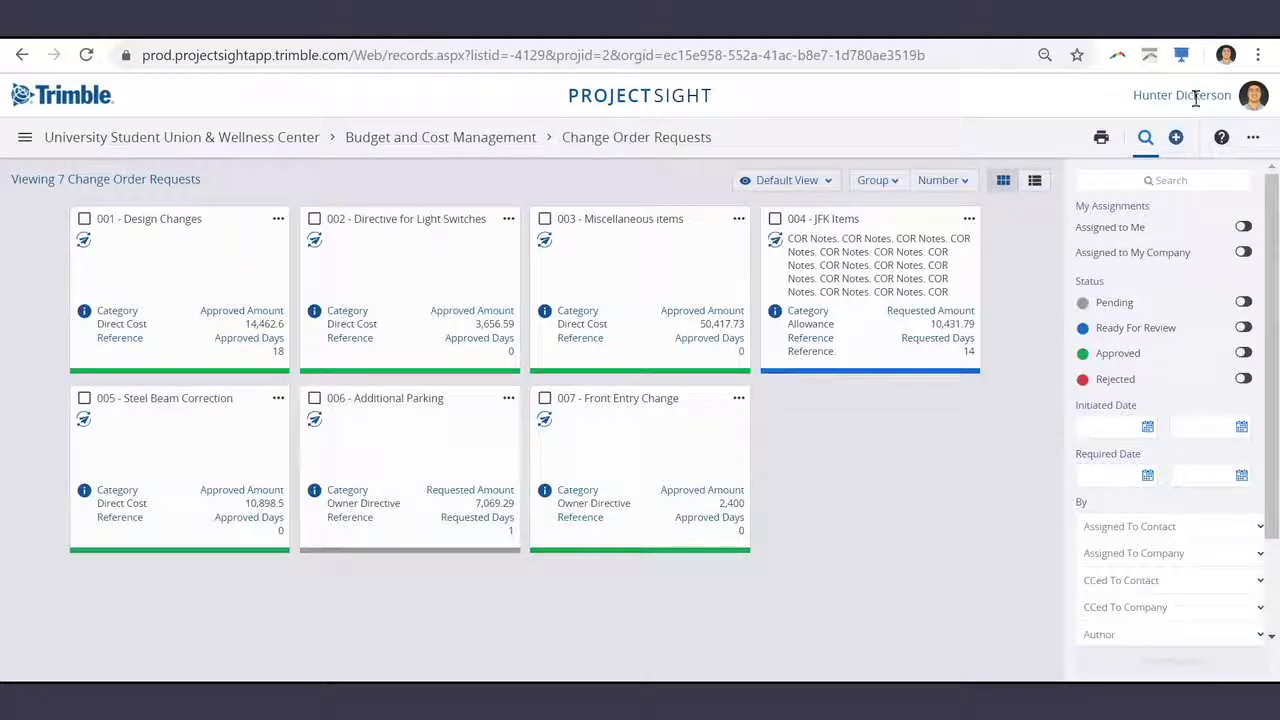
Add a new change order request 008 described as 'Foundation Wall Change' and create it
left_click(1176, 137)
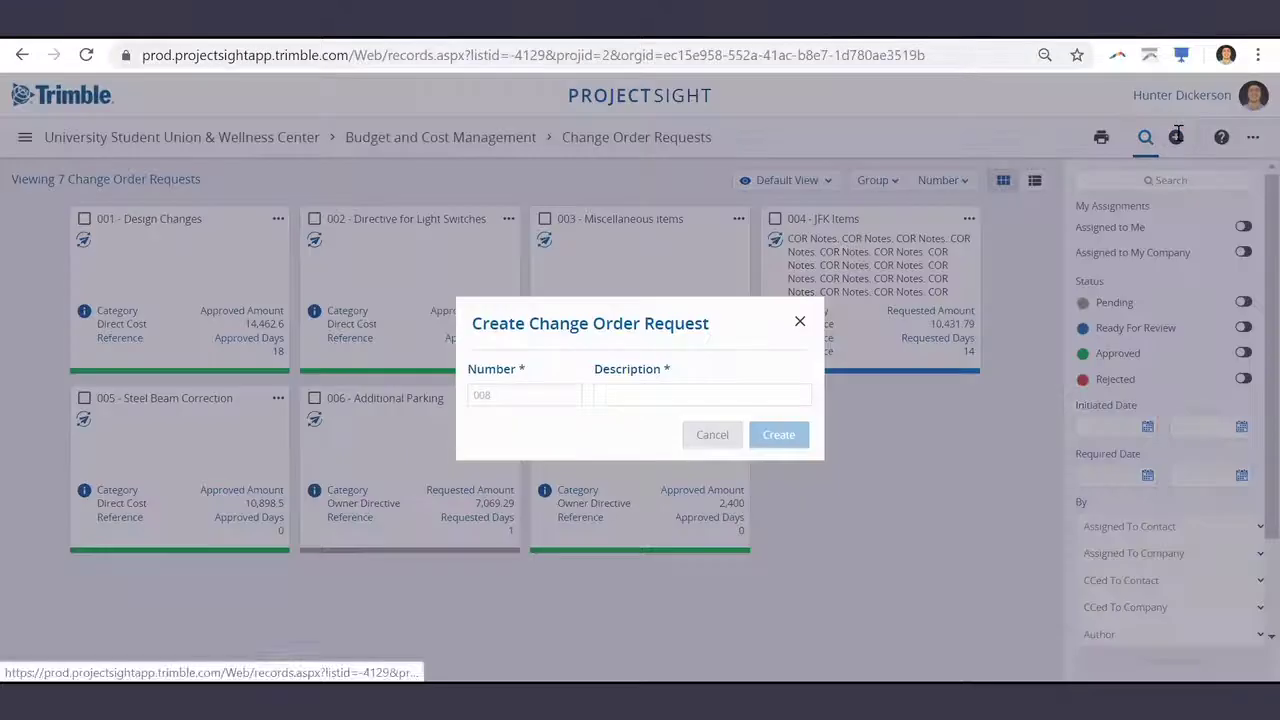
left_click(664, 398)
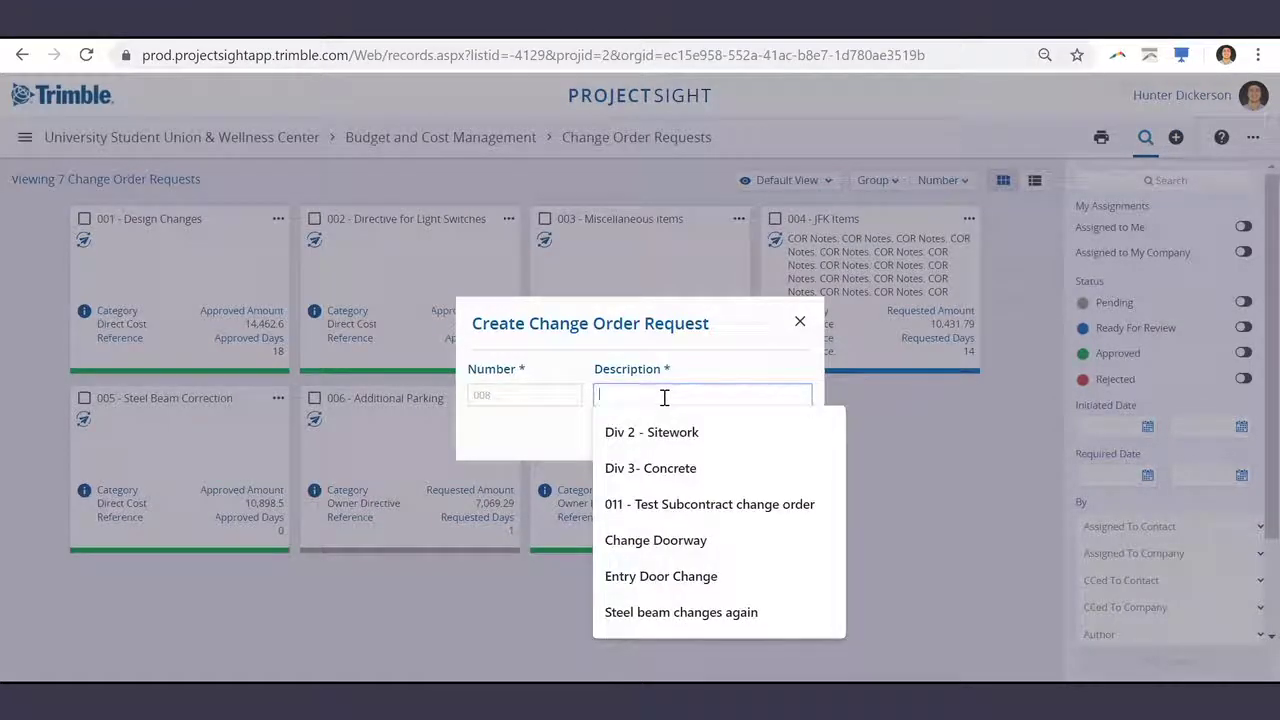
type("Founda")
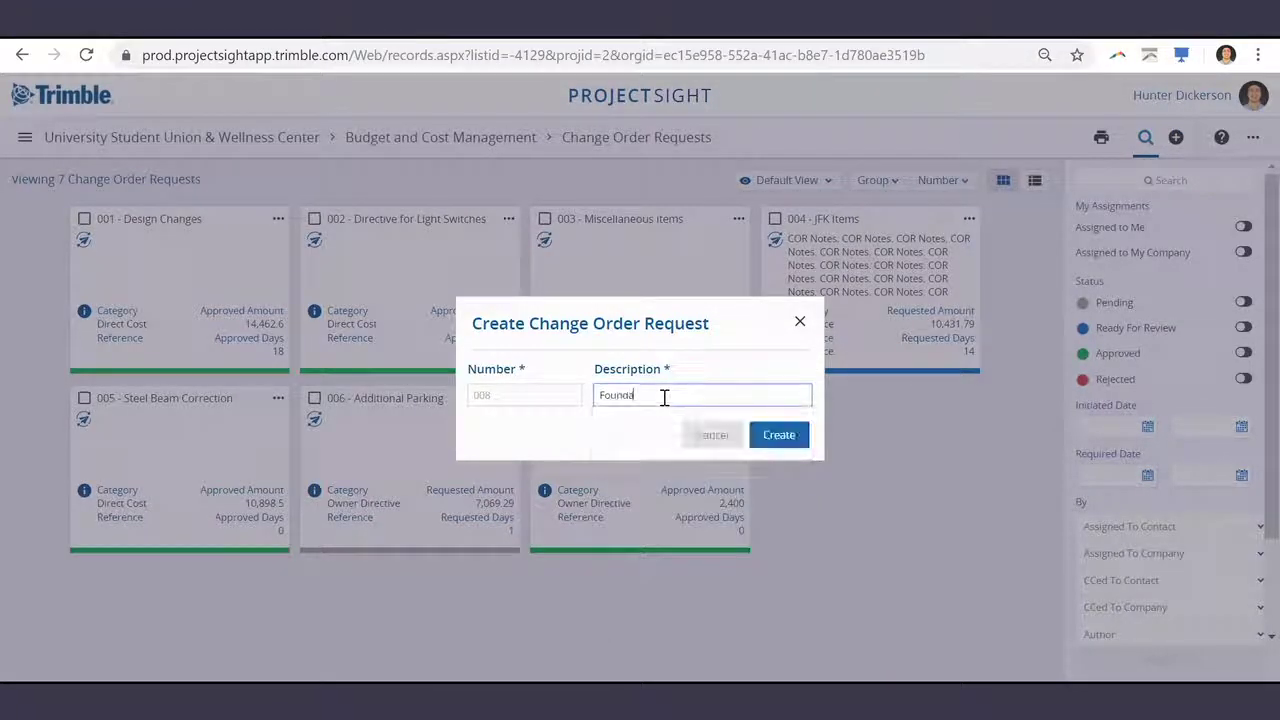
type("tion Wall Change")
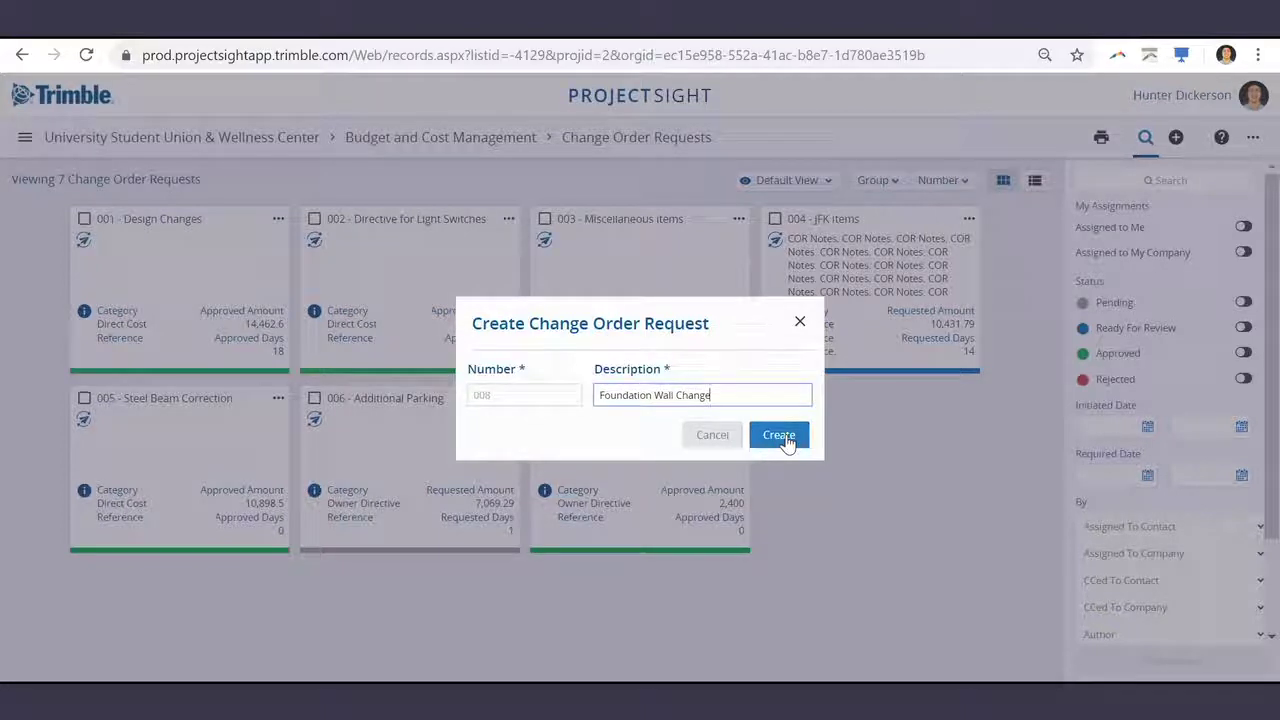
left_click(779, 437)
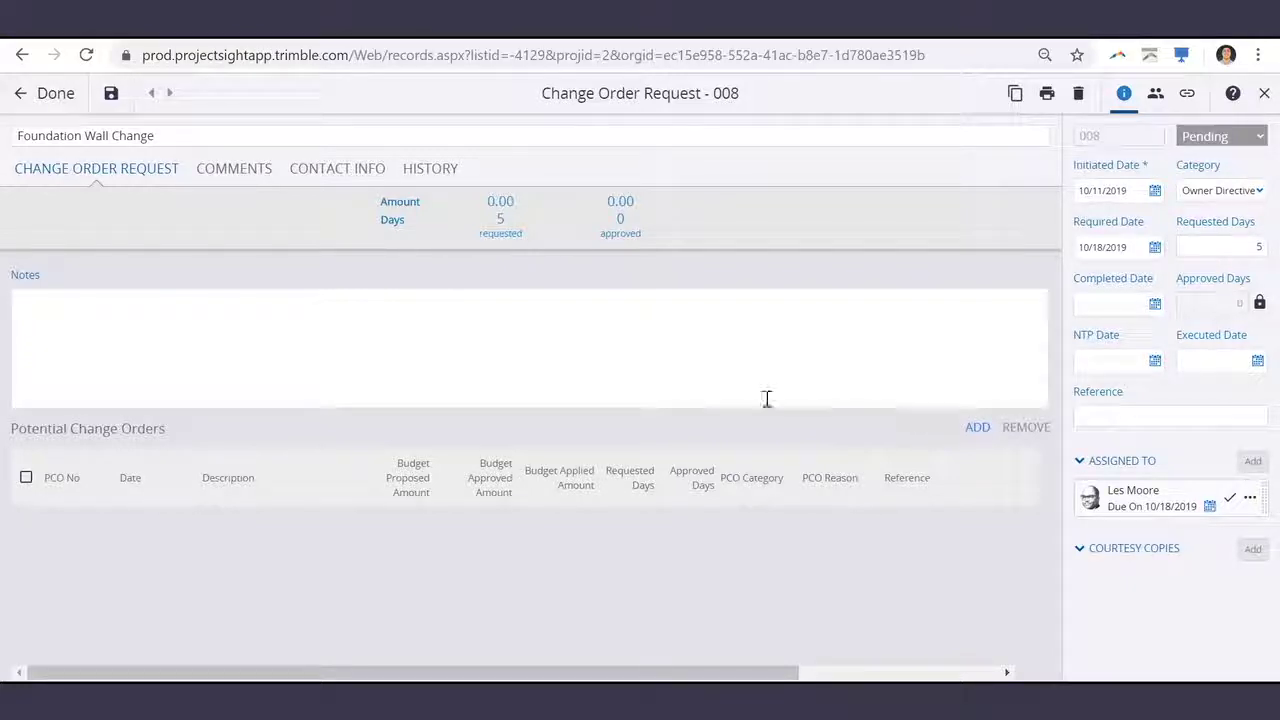
Add PCO 029 'Move foundation wall A' to the request's potential change orders
left_click(973, 428)
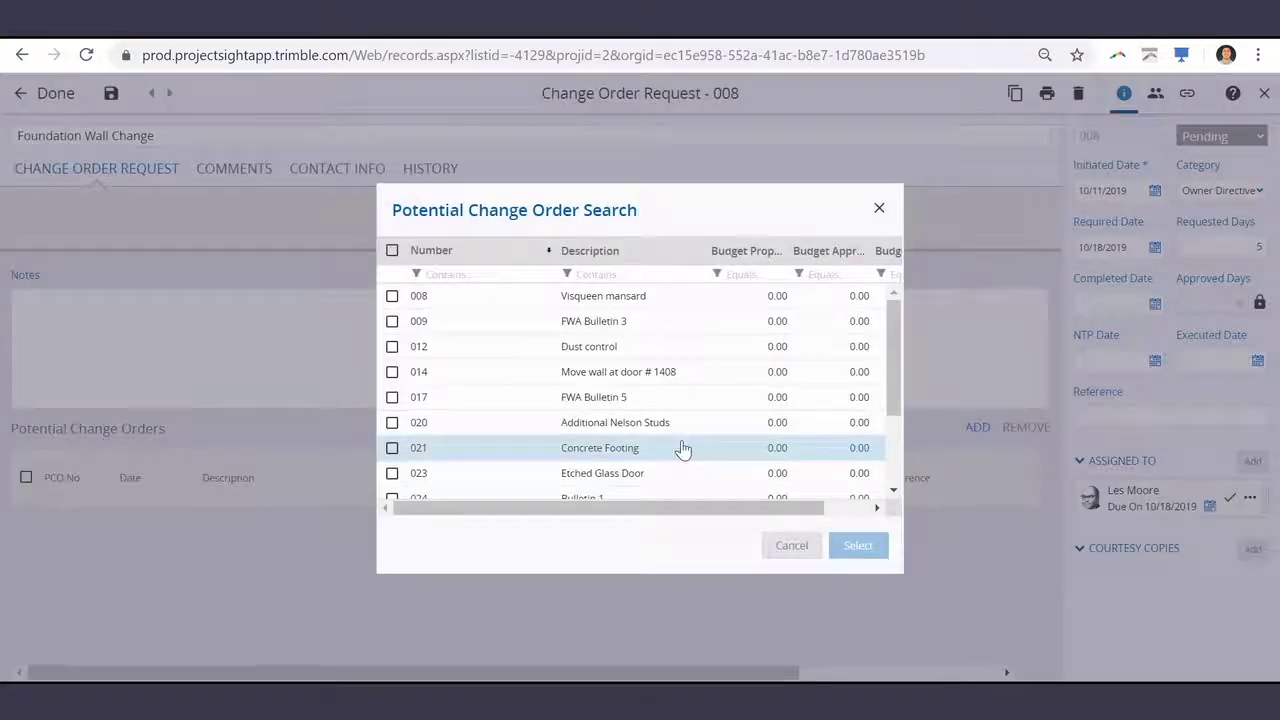
scroll(683, 450, "down", 2)
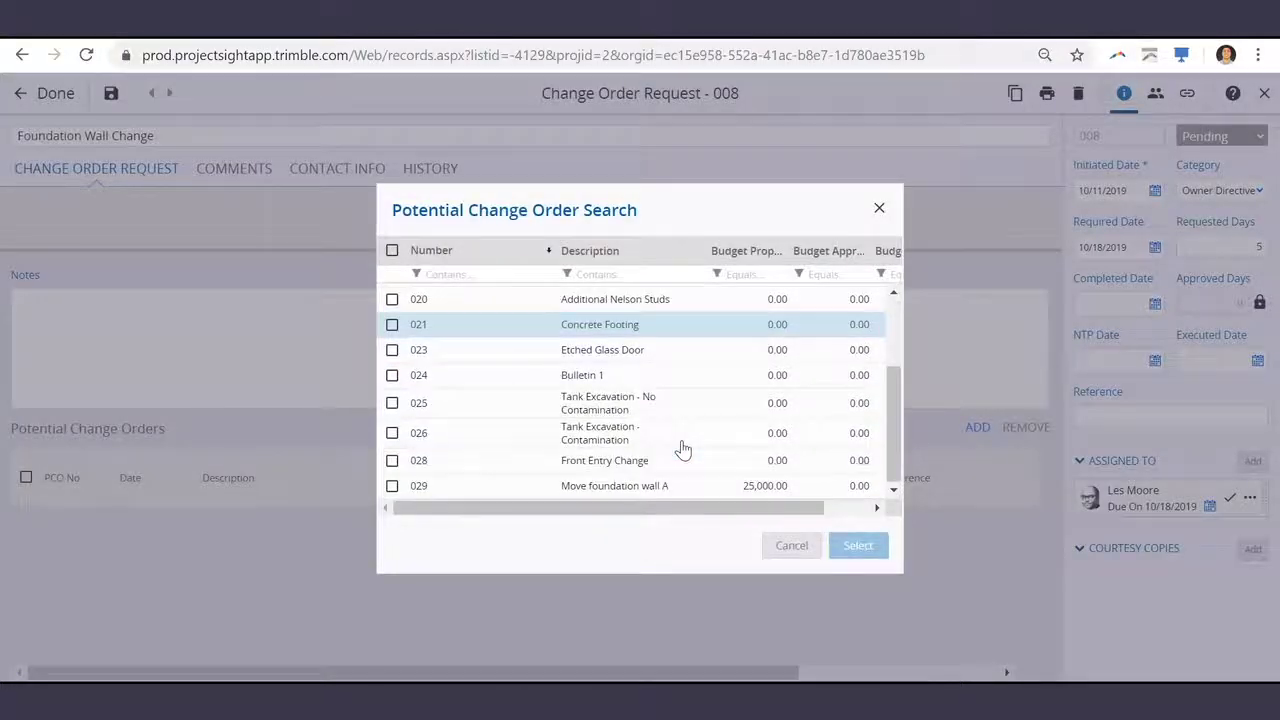
left_click(391, 486)
left_click(862, 550)
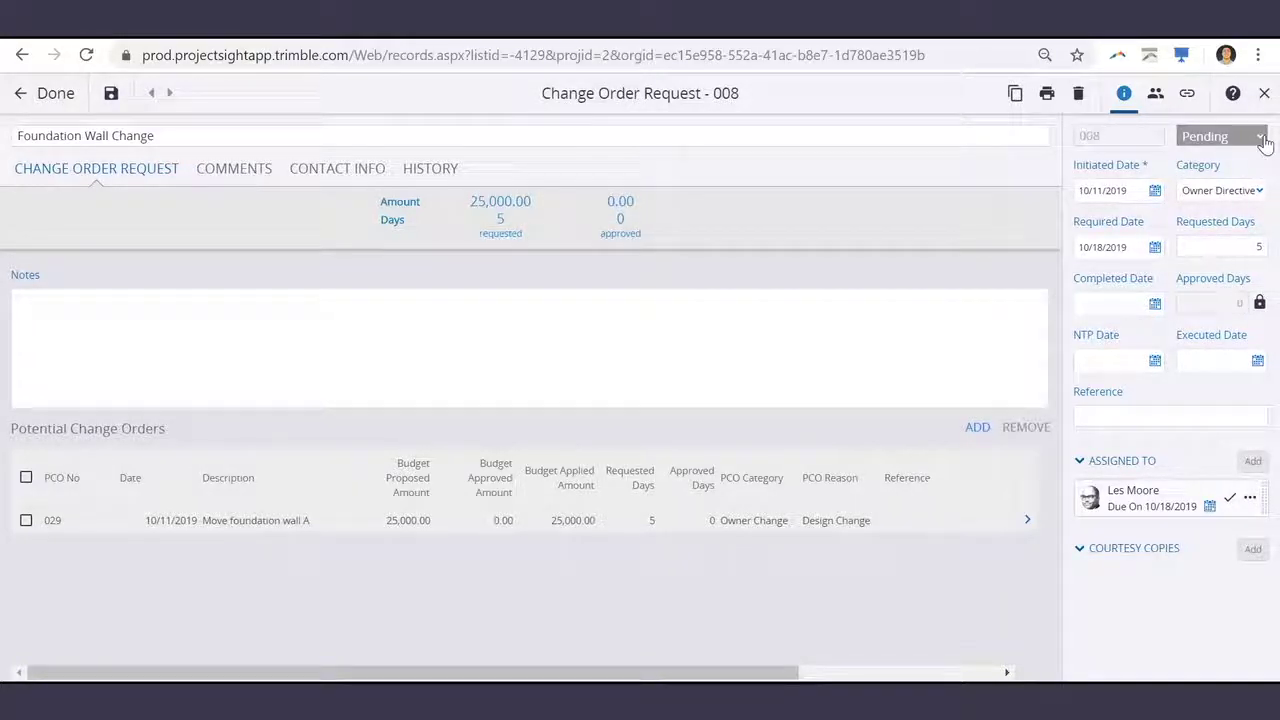
Set the request status to Ready For Review and save it
left_click(1262, 139)
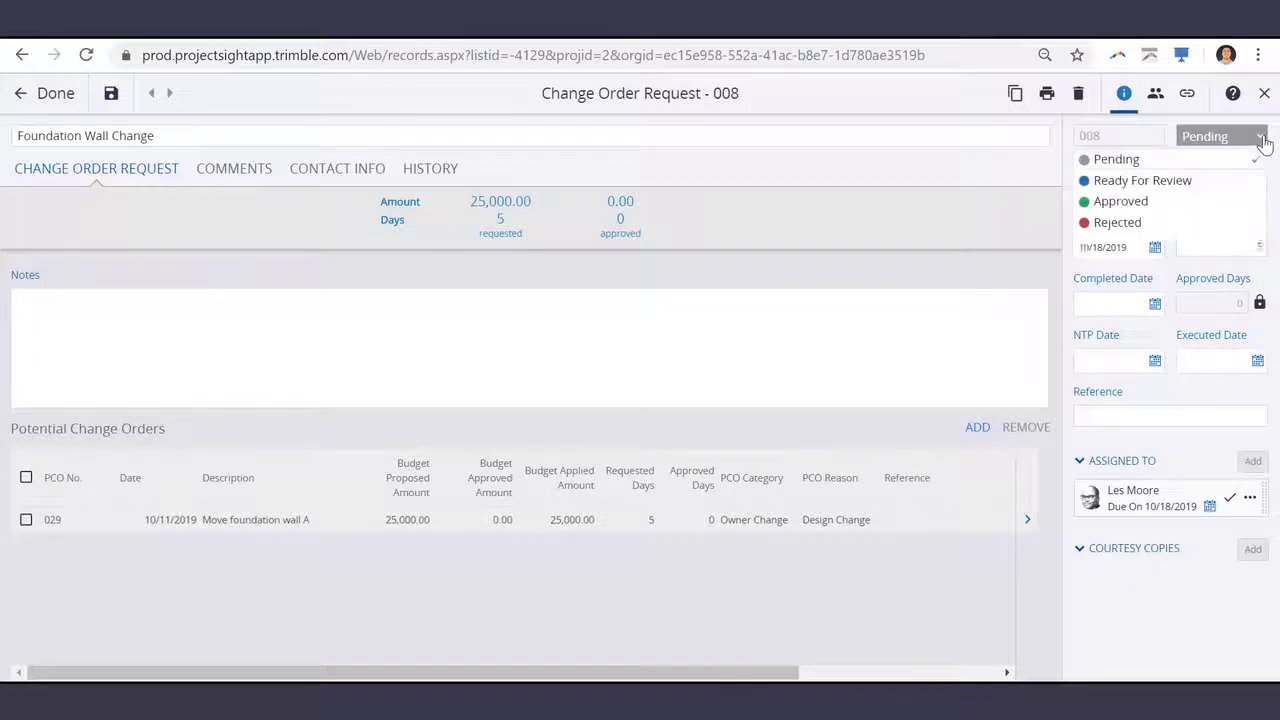
left_click(1216, 188)
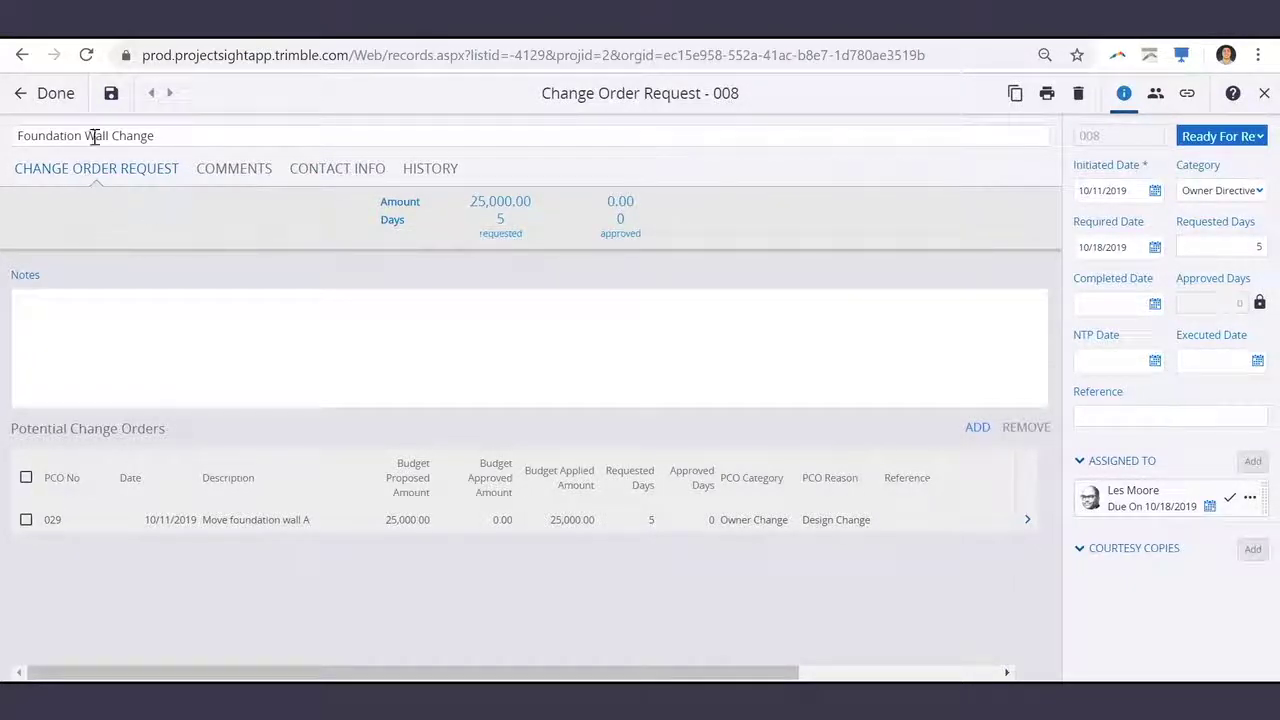
left_click(47, 95)
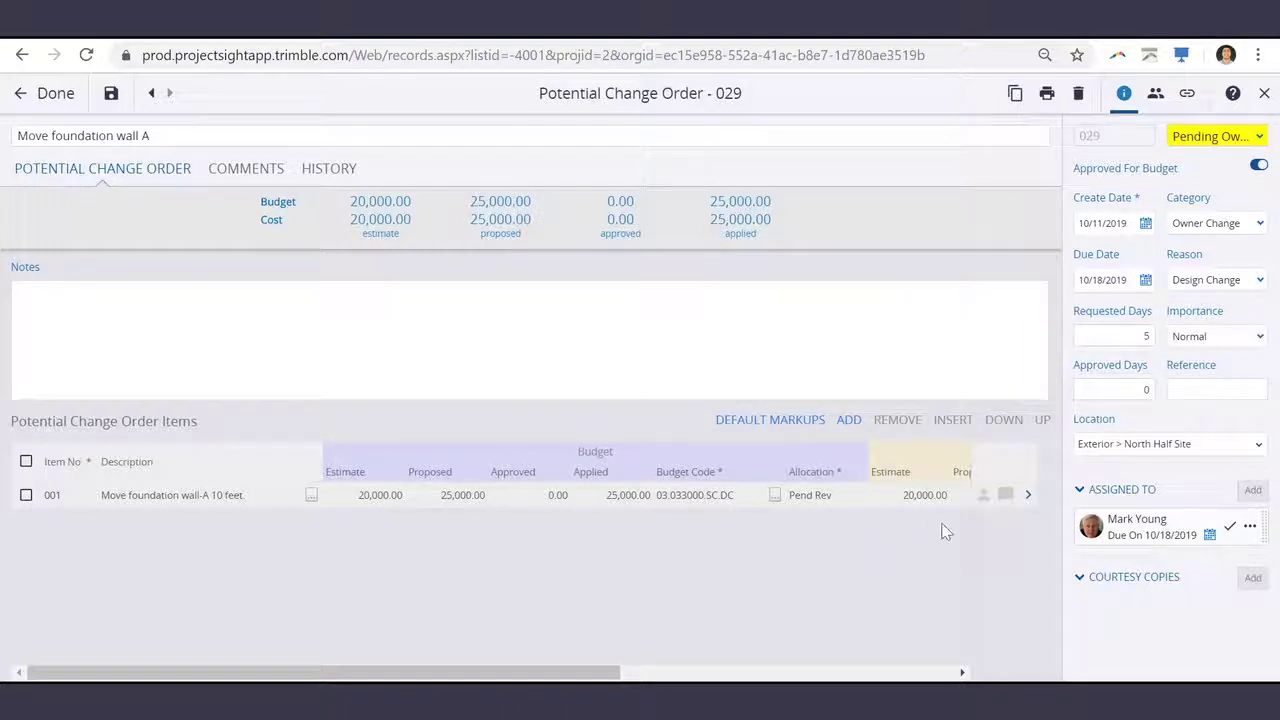
Enter 25,000.00 as line item 001's Budget approved amount
left_click(1032, 497)
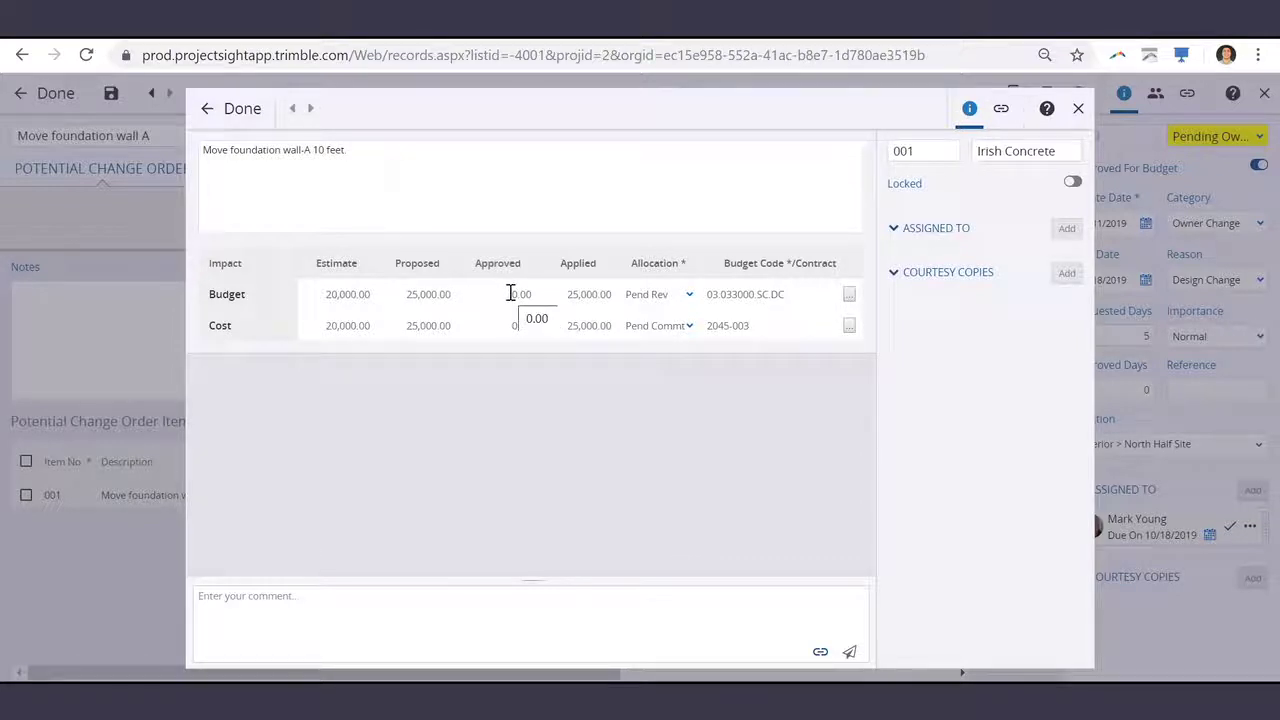
left_click(510, 293)
type("25,00")
left_click(528, 362)
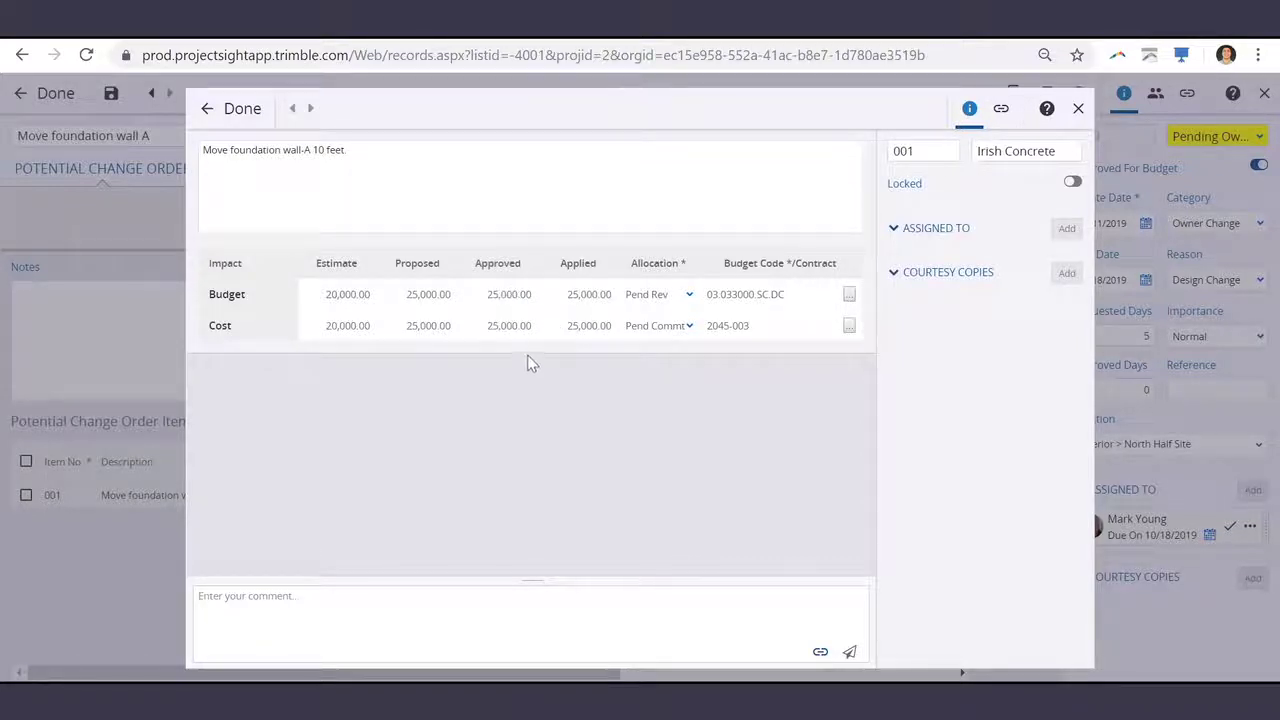
Set the budget allocation to Appr Rev, save the item, and edit PCO 029's approved days
left_click(689, 296)
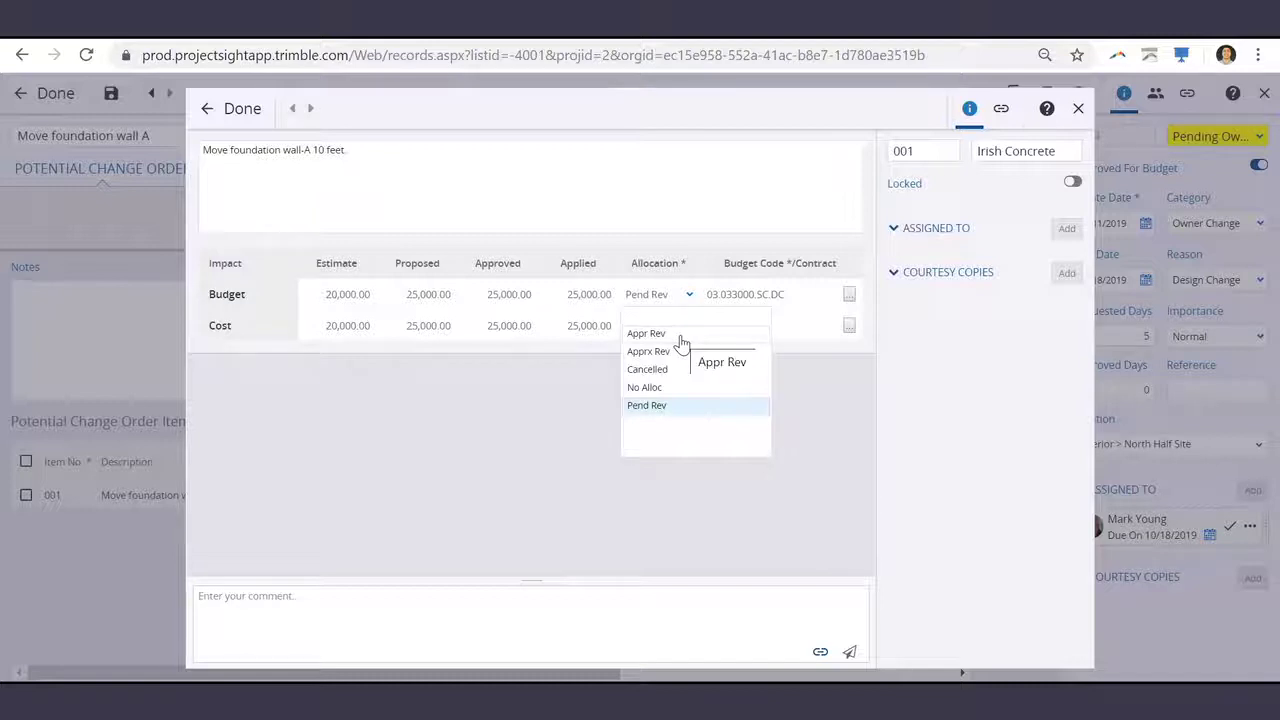
left_click(680, 333)
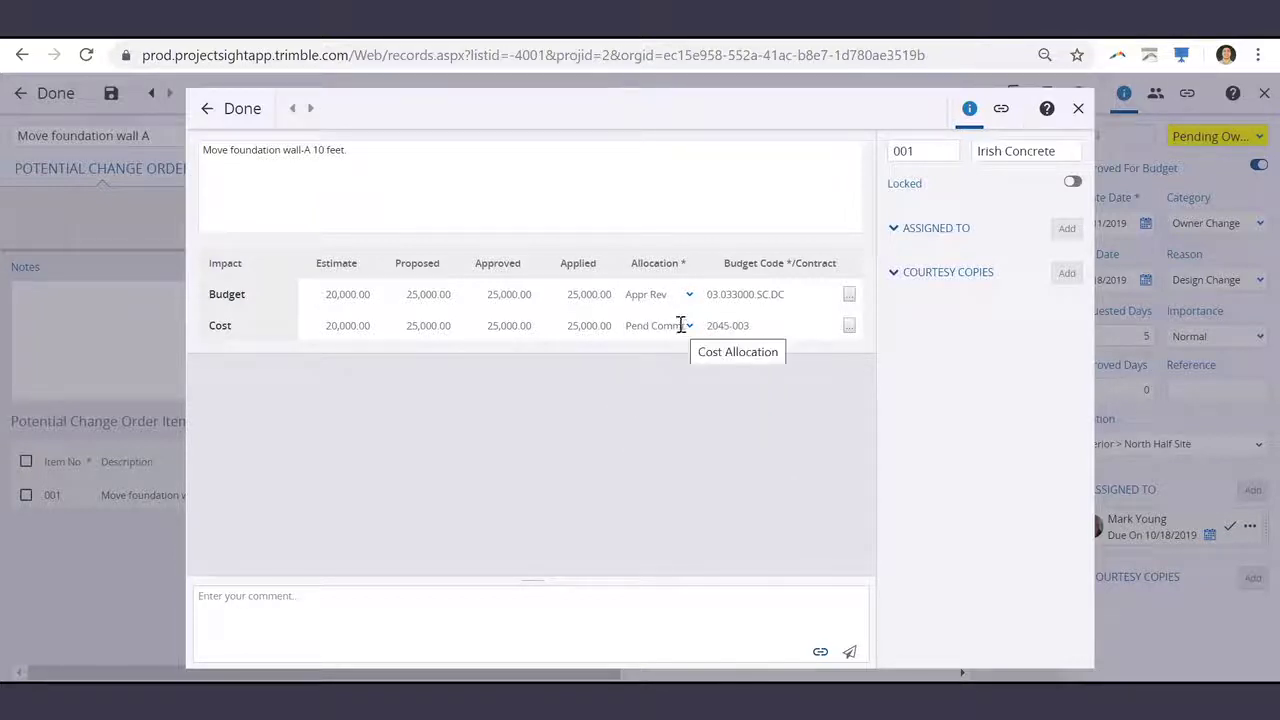
left_click(661, 330)
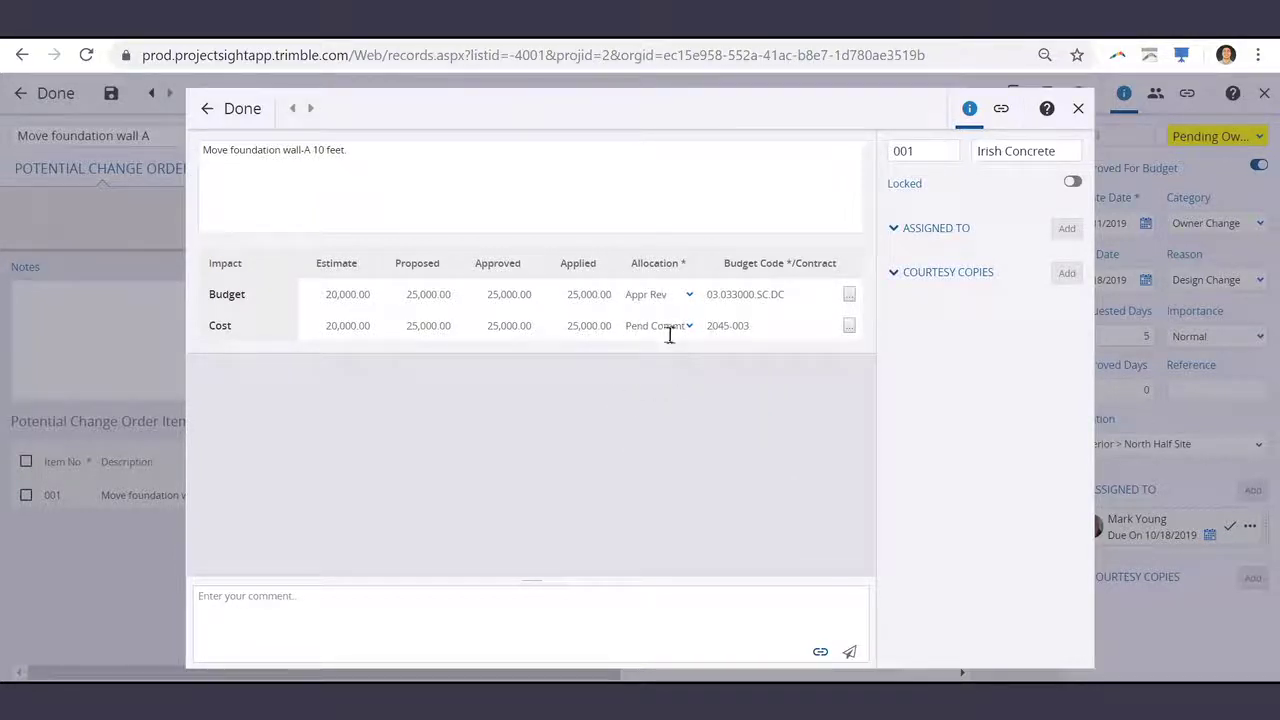
left_click(240, 110)
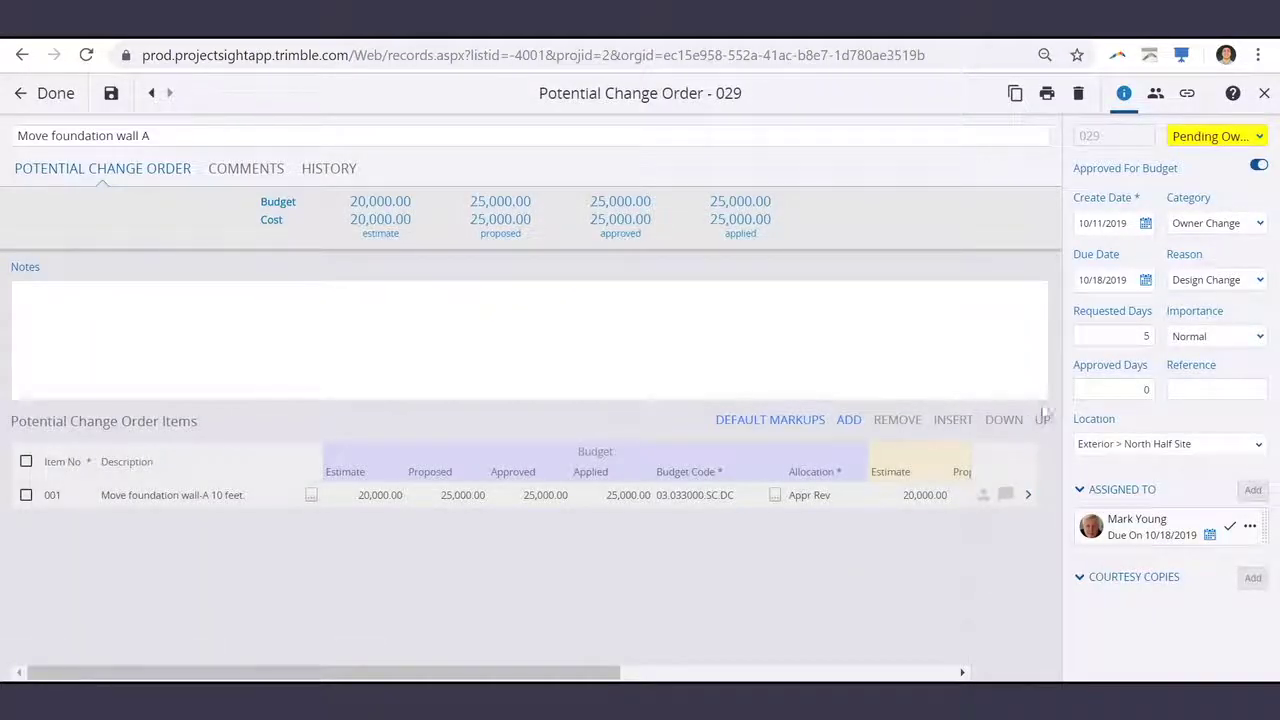
left_click(1145, 390)
Set PCO 029's status to Approved and go back to Budget and Cost Management
left_click(1261, 141)
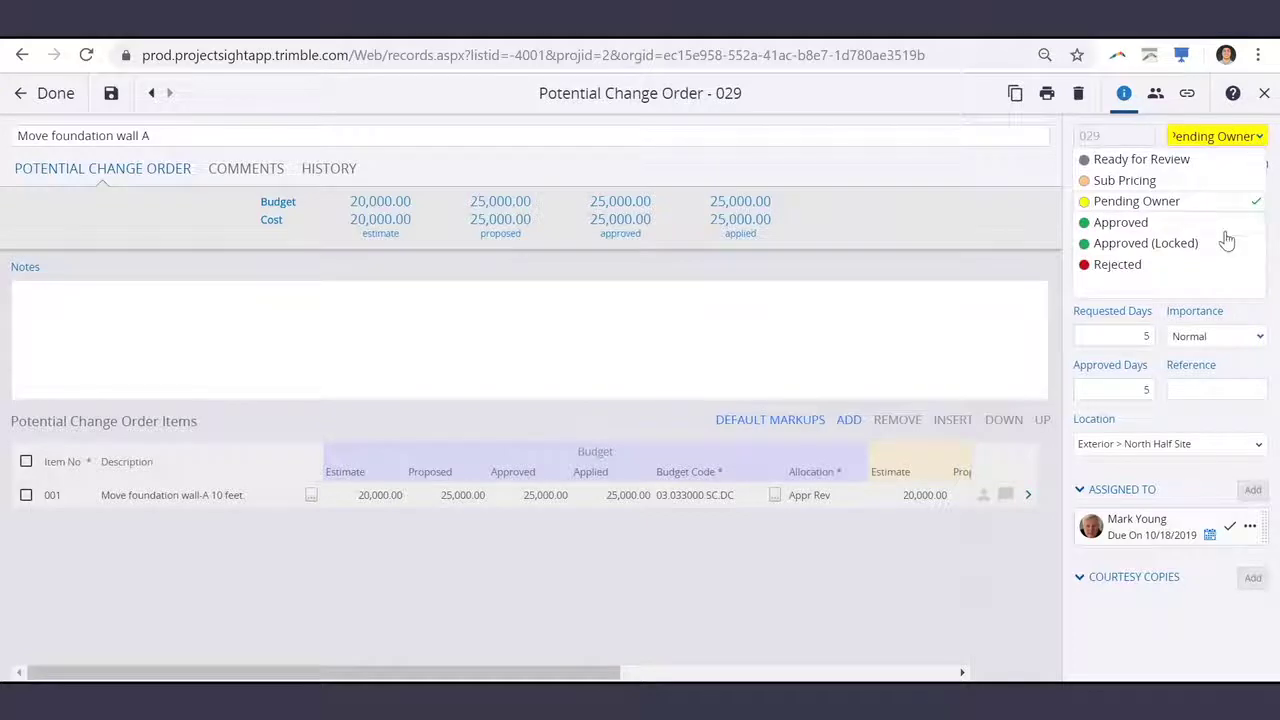
left_click(1219, 226)
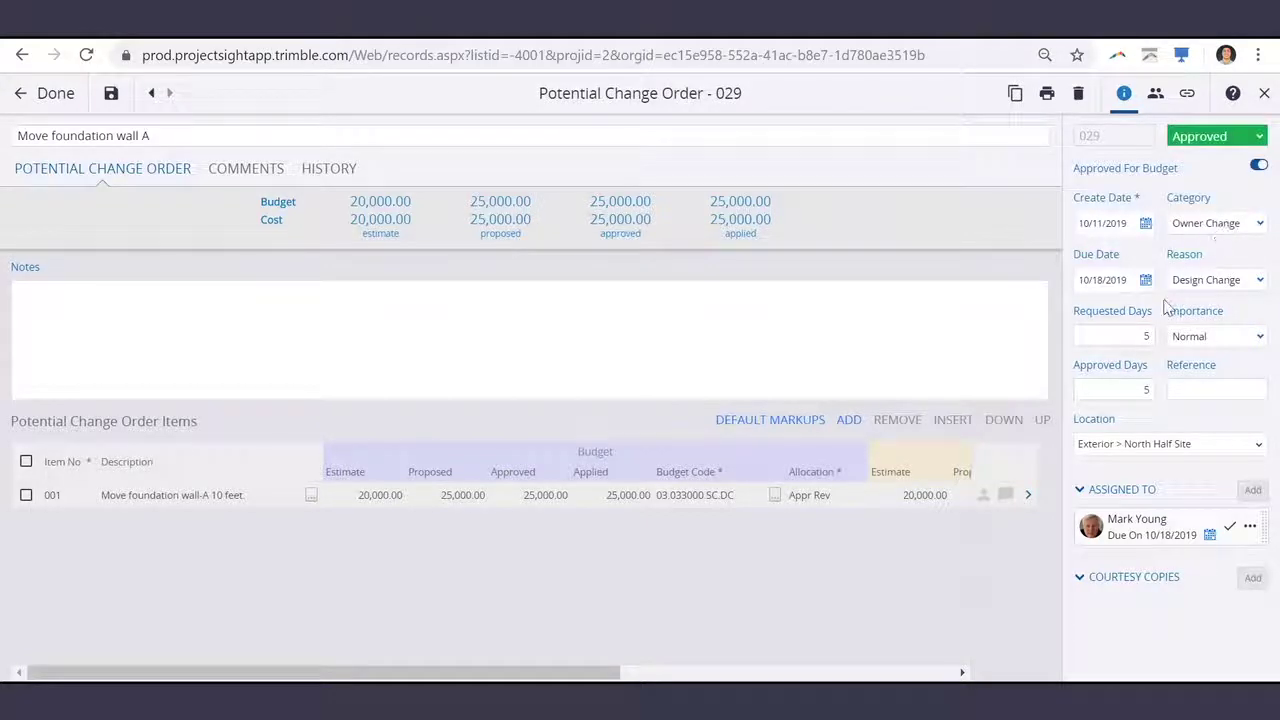
left_click(10, 106)
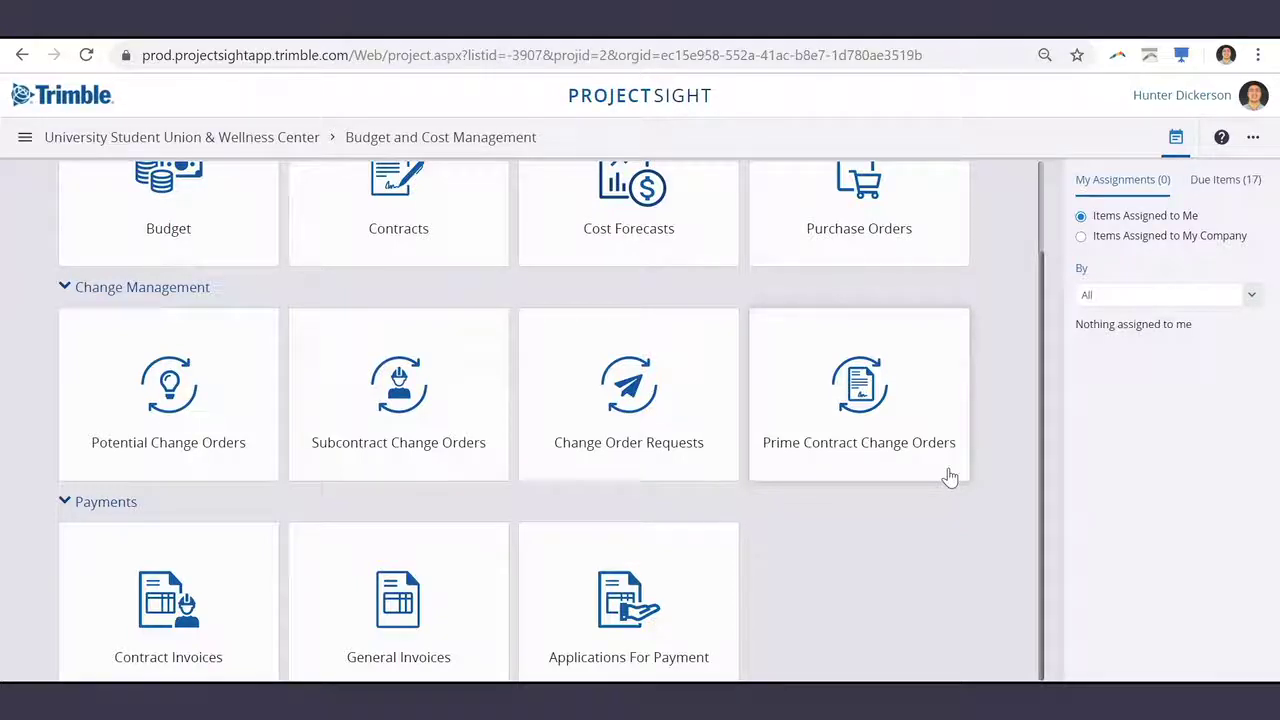
In Prime Contract Change Orders, add CO 006 on contract 2045-000 described 'Foundation Wall Change'
left_click(881, 425)
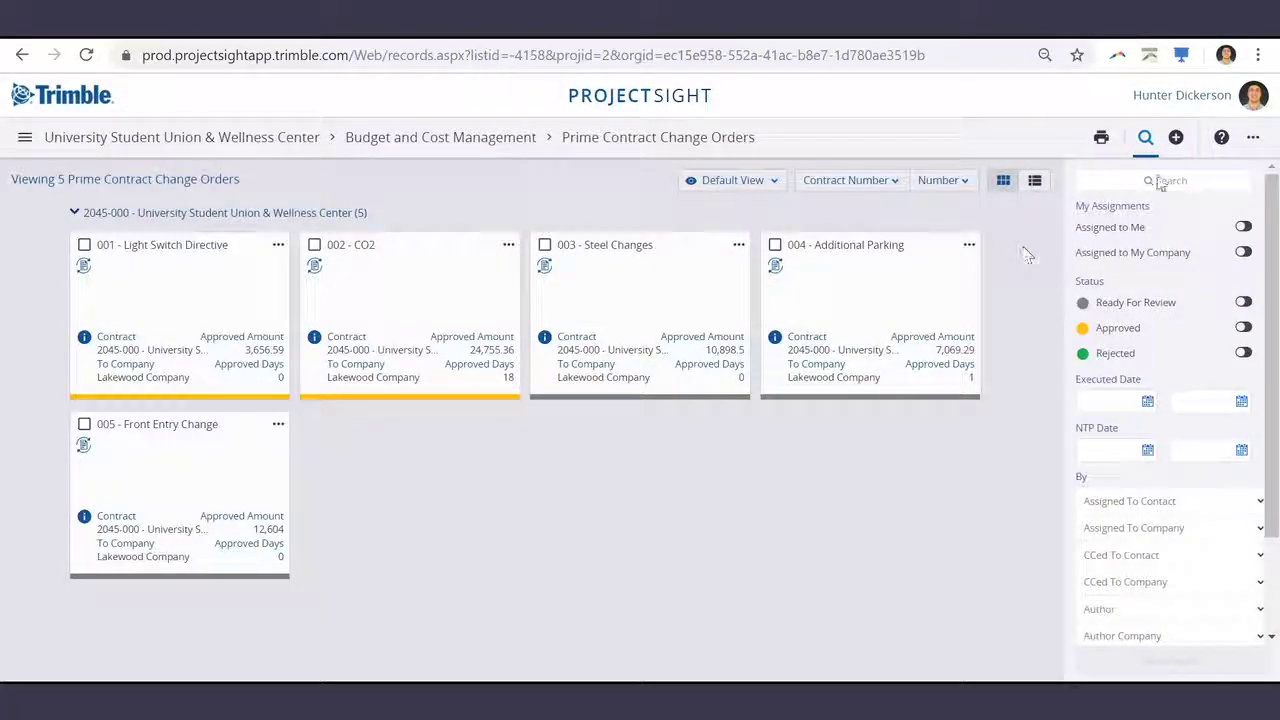
left_click(1178, 141)
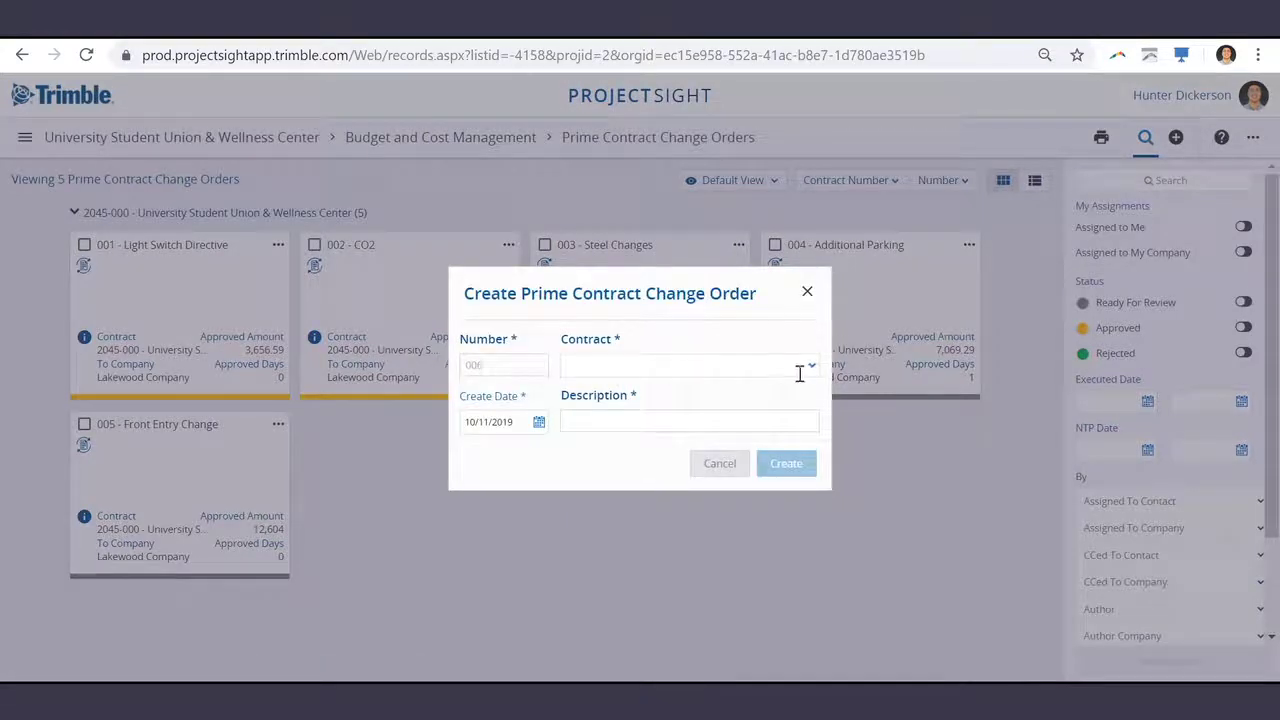
left_click(810, 367)
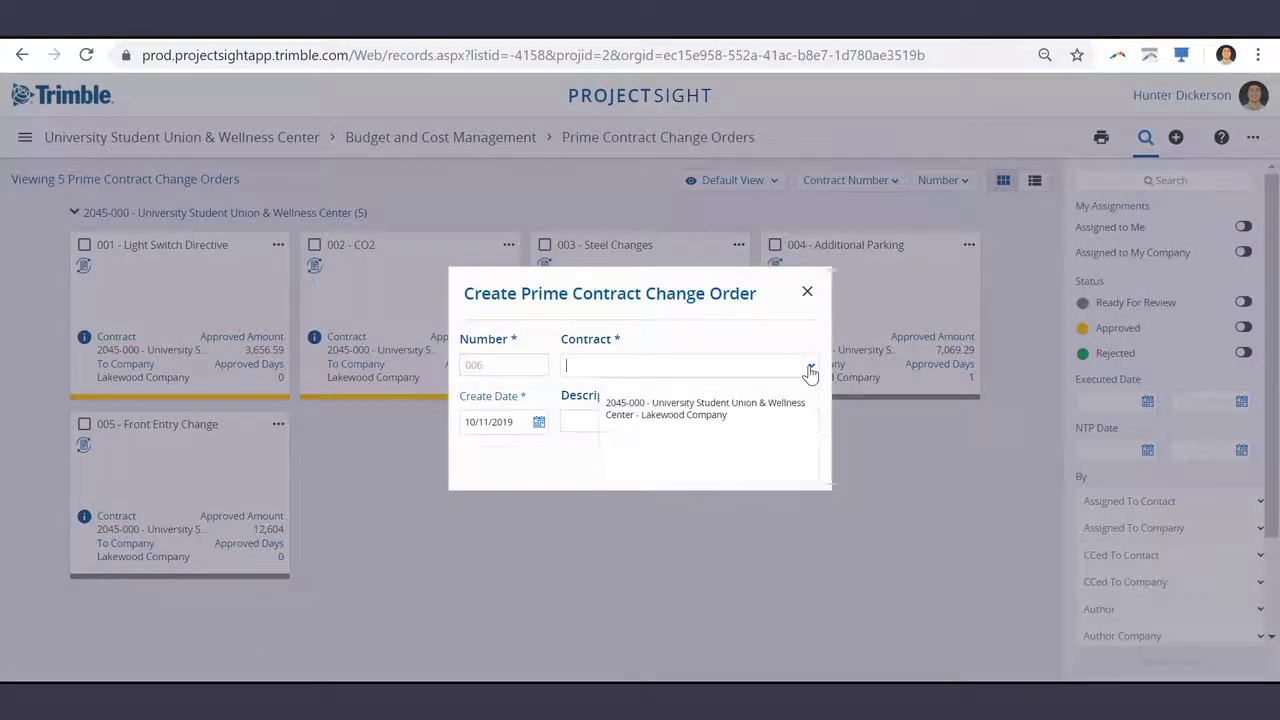
left_click(766, 417)
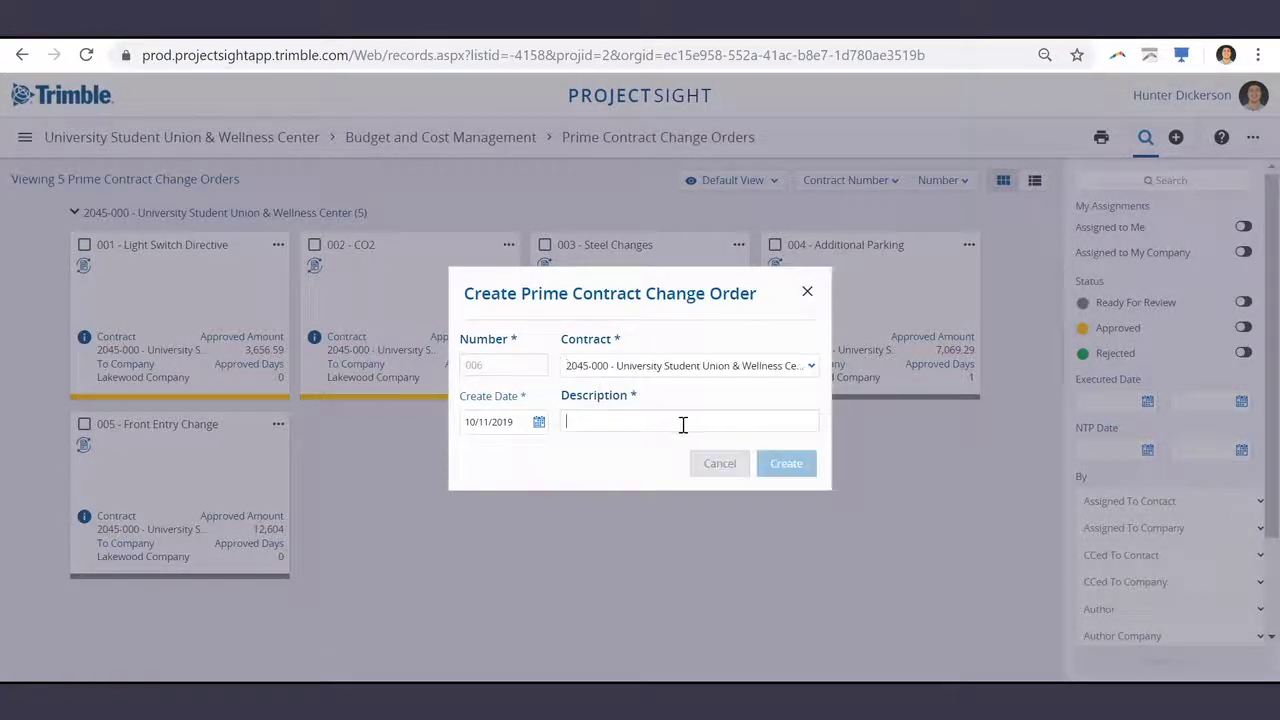
left_click(691, 420)
type("Foundation Wall Change")
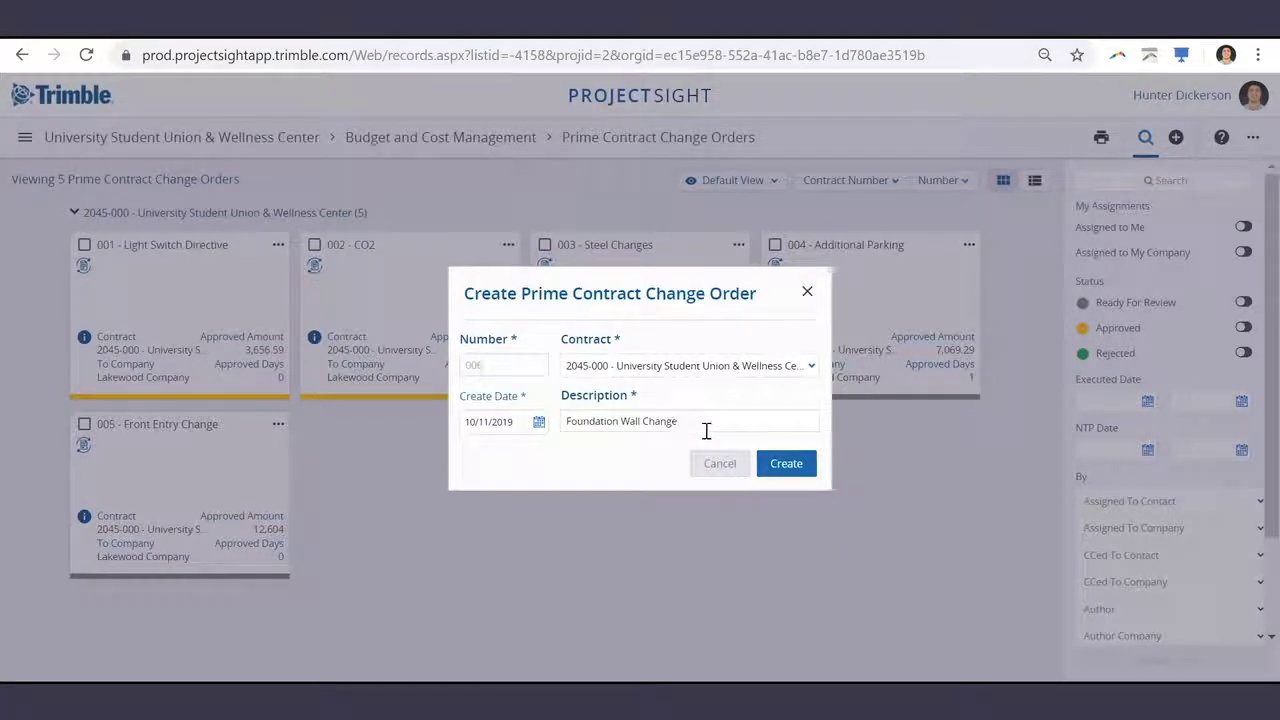
left_click(786, 464)
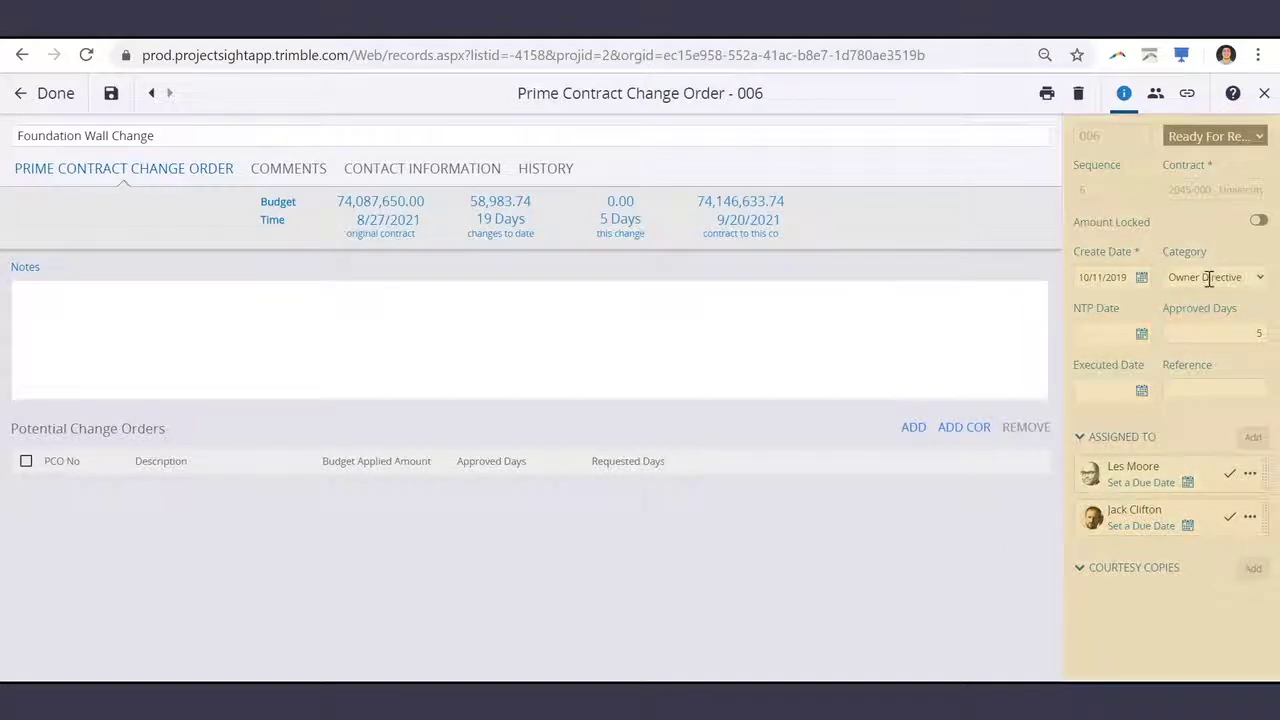
Give prime contract CO 006 5 approved days and add PCO 029 from COR 008
left_click(1259, 335)
type("5")
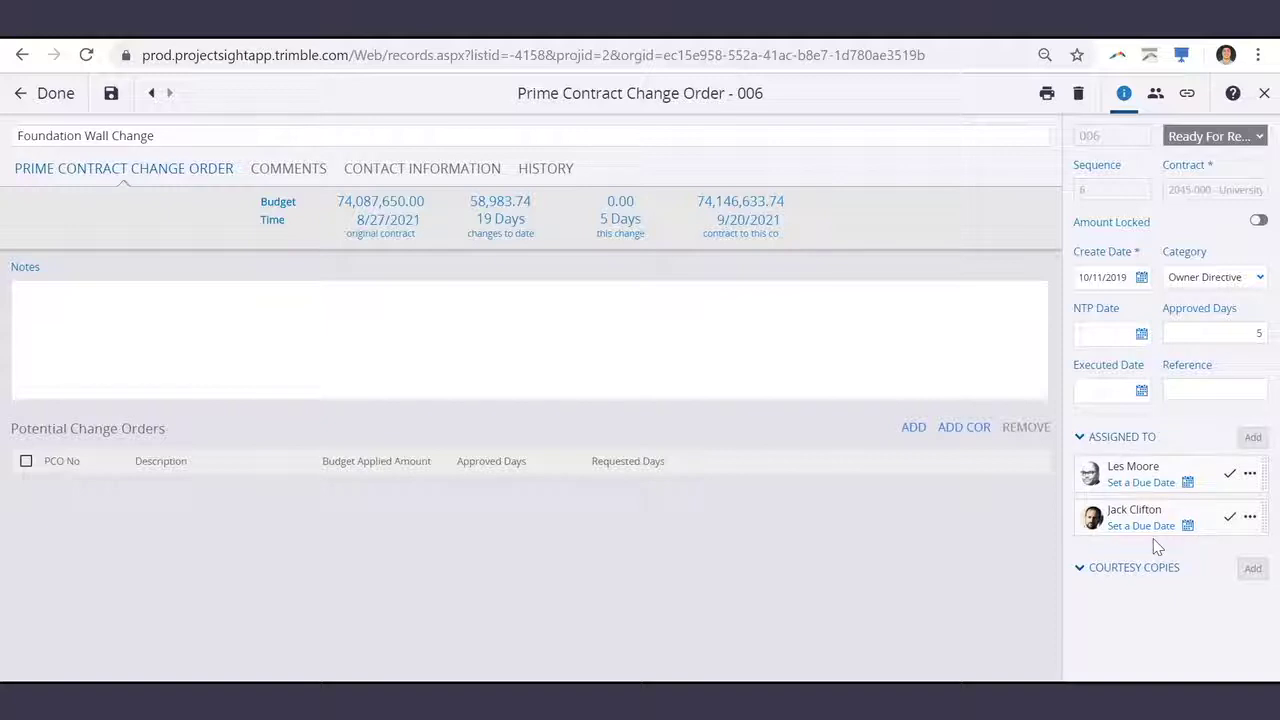
left_click(964, 430)
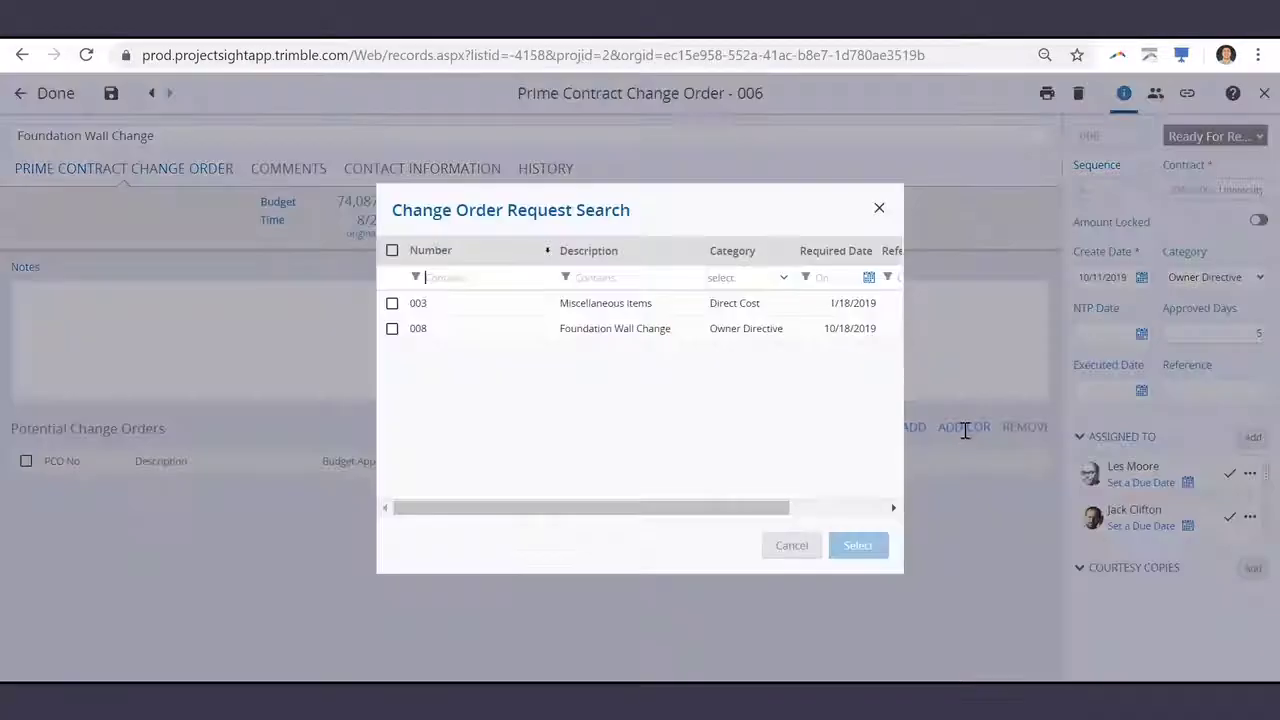
left_click(392, 330)
left_click(855, 546)
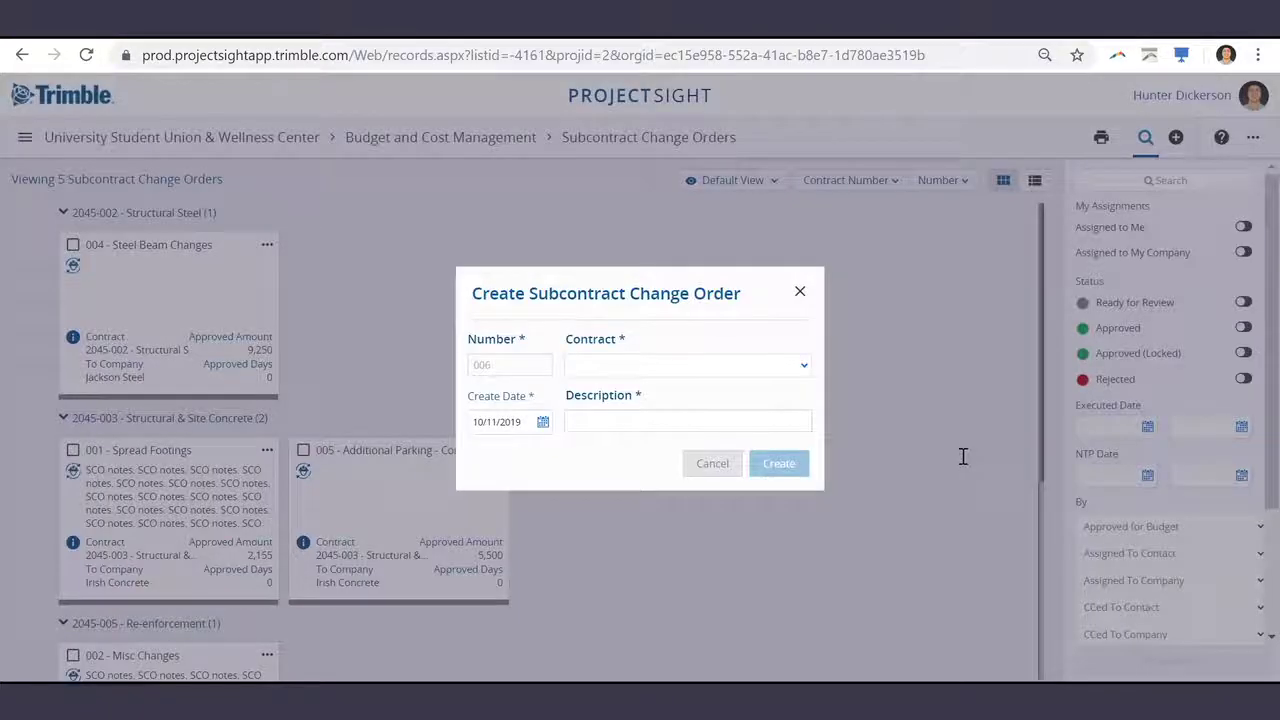
Create CO 006 on subcontract 2045-003 Structural & Site Concrete with the suggested 'Foundation Wall Change' description
left_click(803, 369)
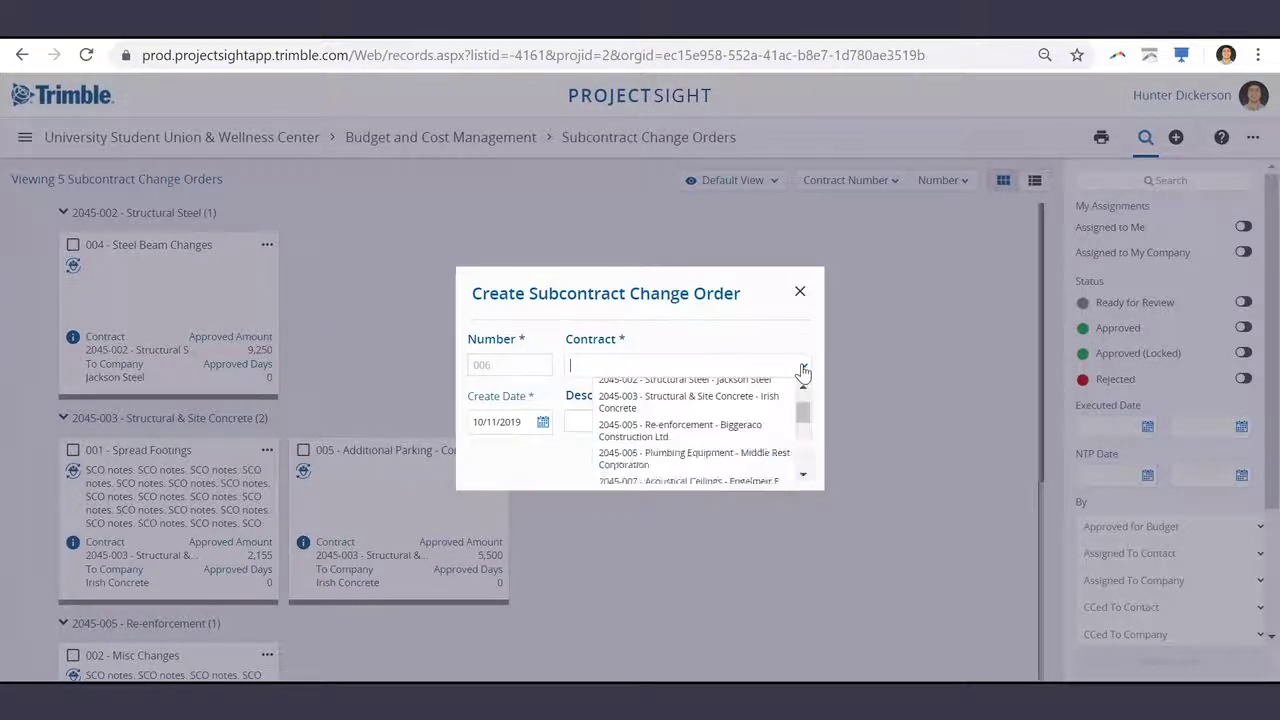
left_click(763, 402)
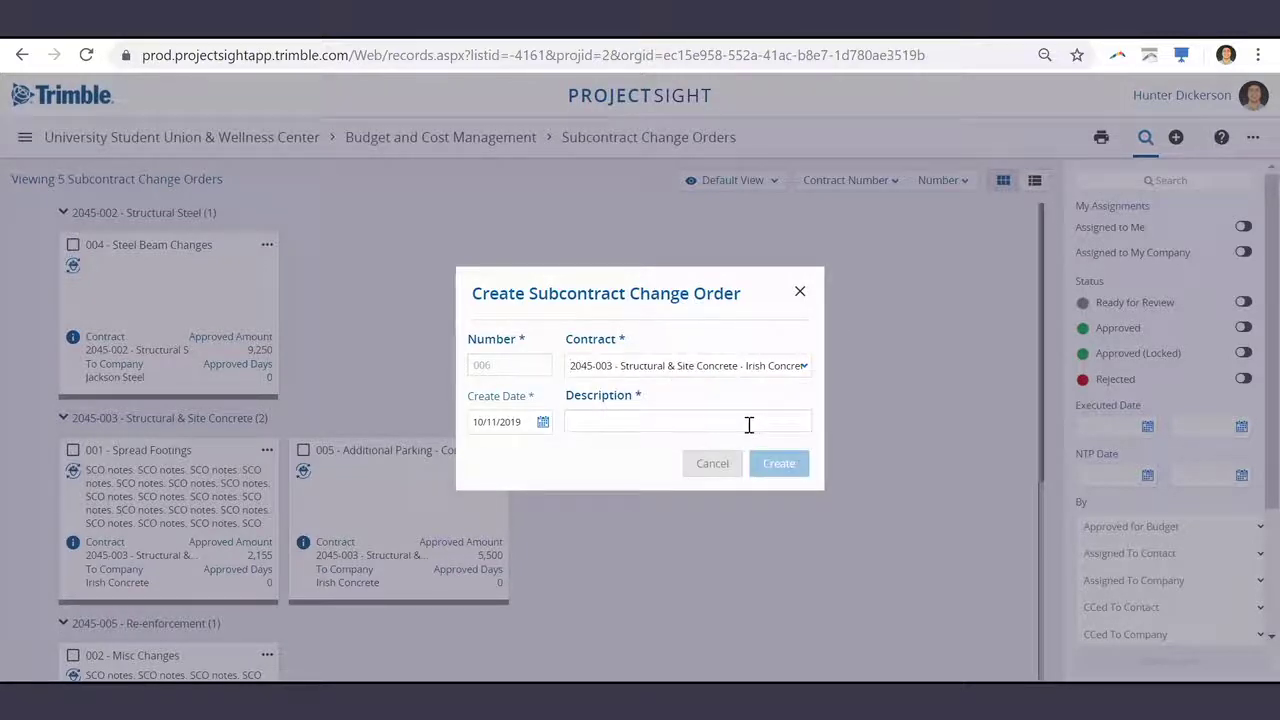
left_click(748, 424)
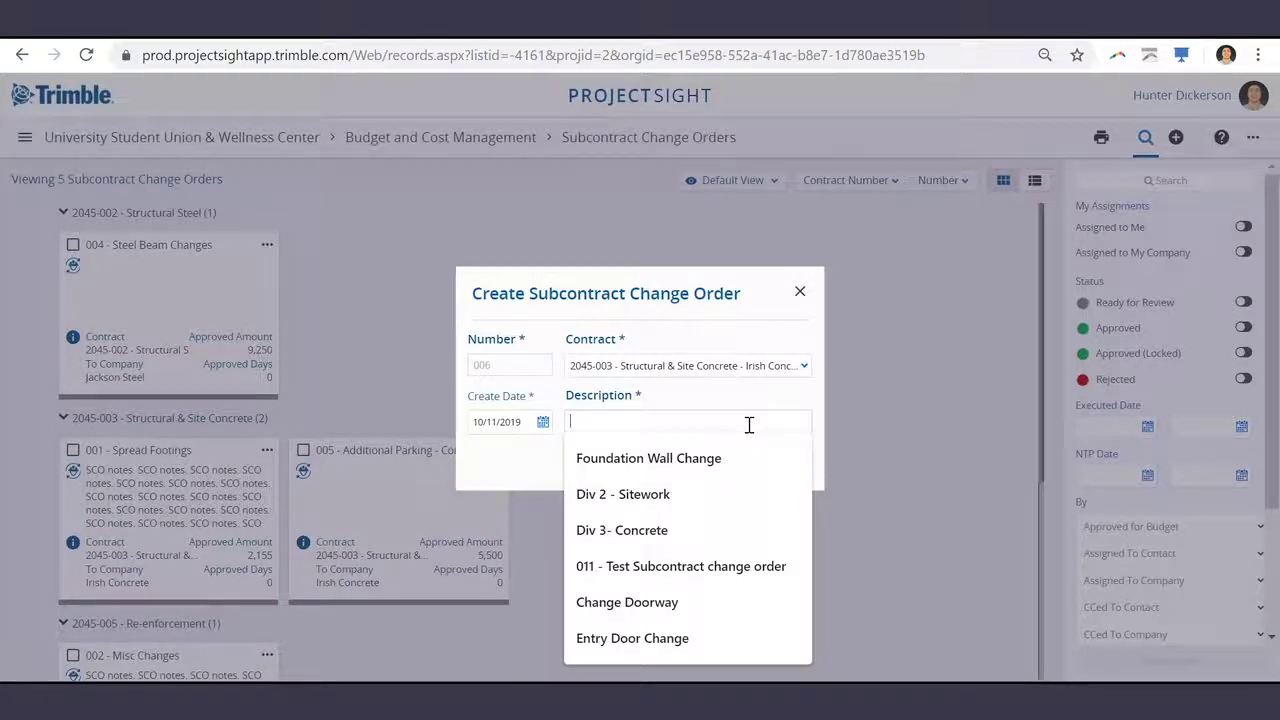
key("Down")
key("Return")
left_click(779, 469)
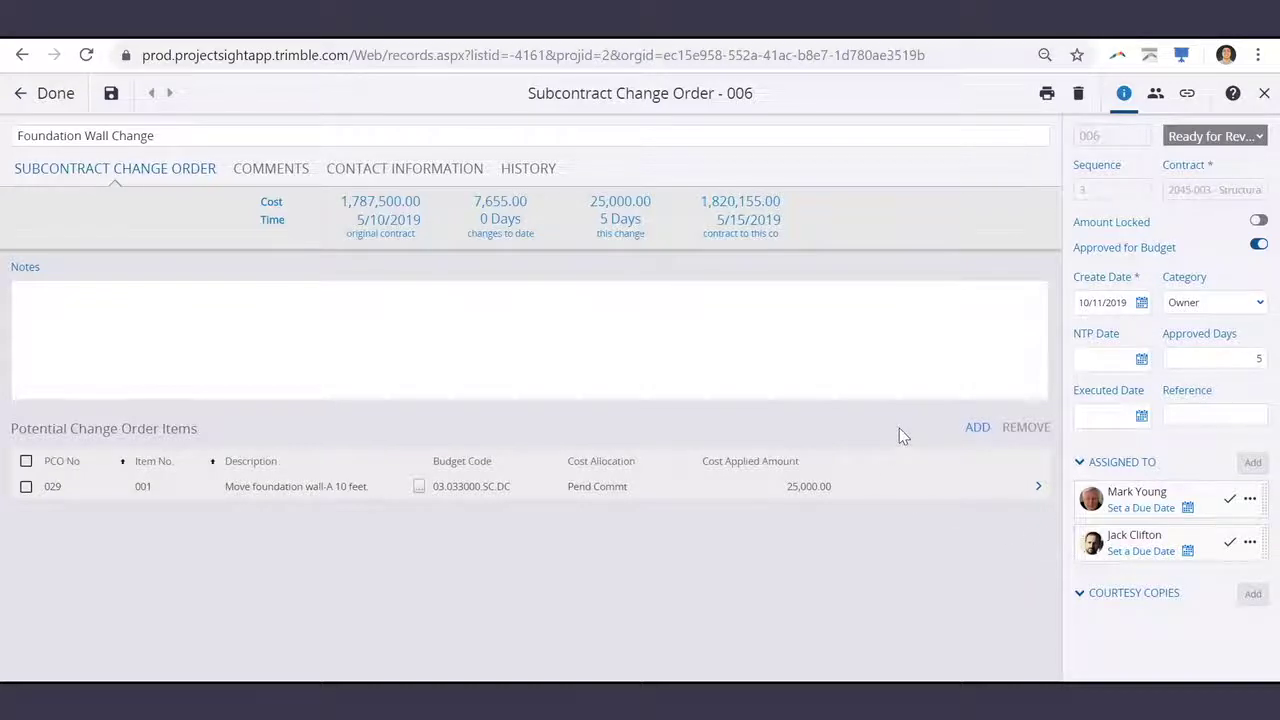
Review subcontract CO 006's PCO items, then bring up its Ready for Review status options
left_click(978, 428)
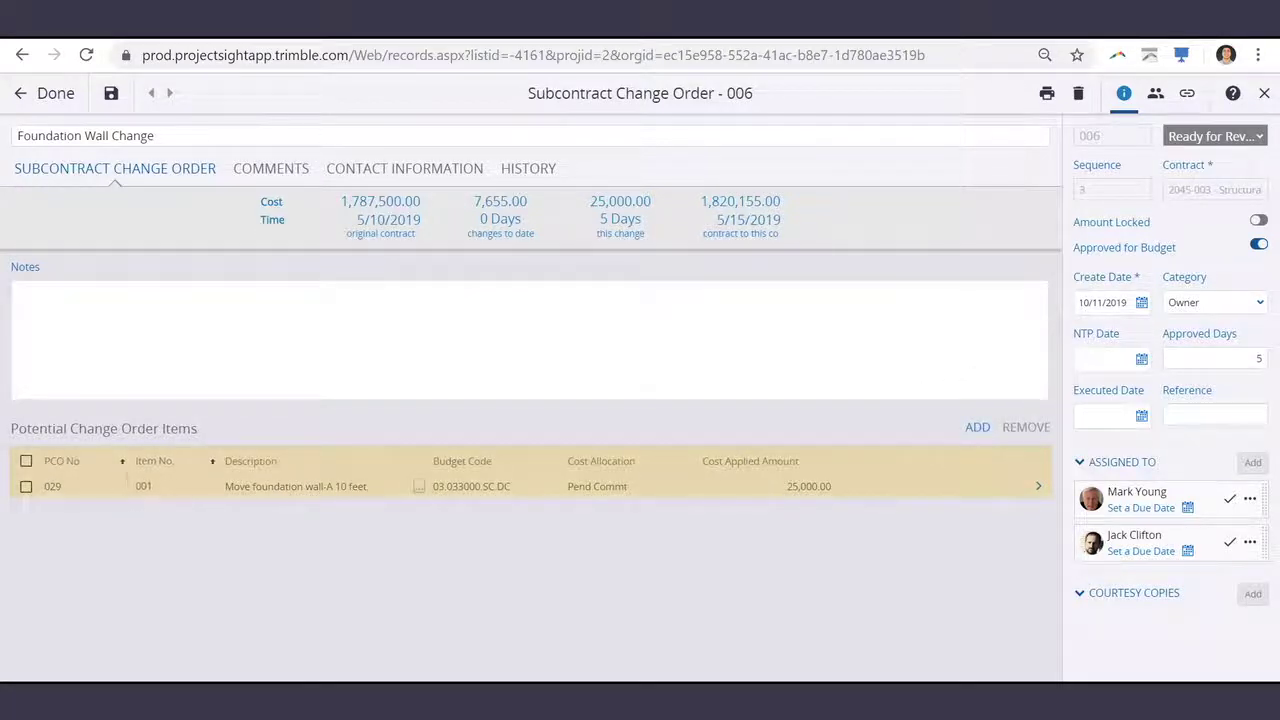
left_click(274, 487)
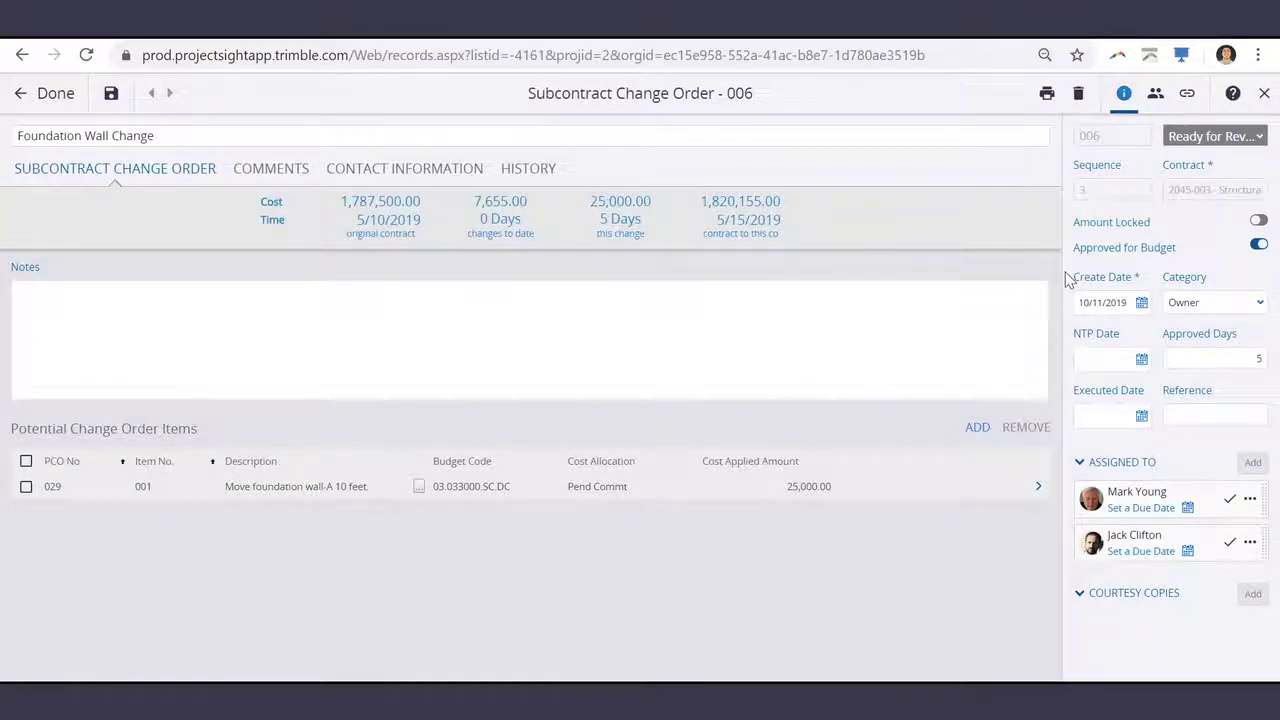
left_click(1120, 413)
left_click(1262, 145)
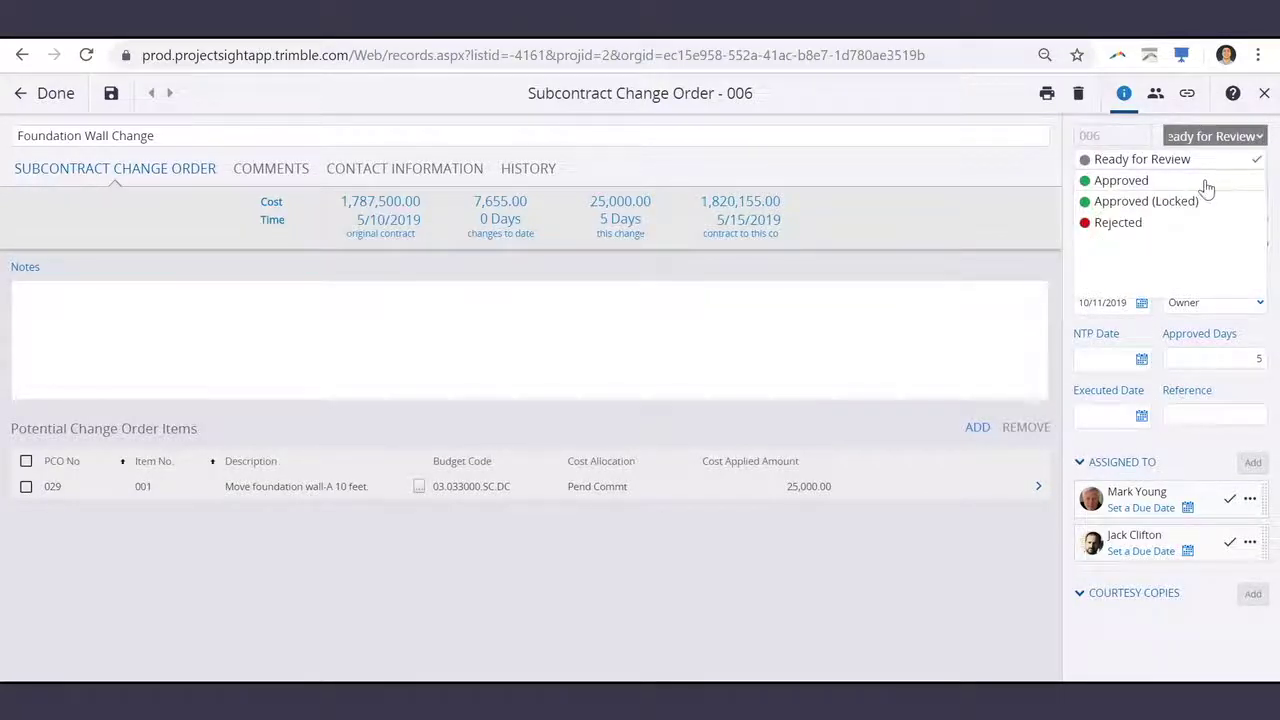